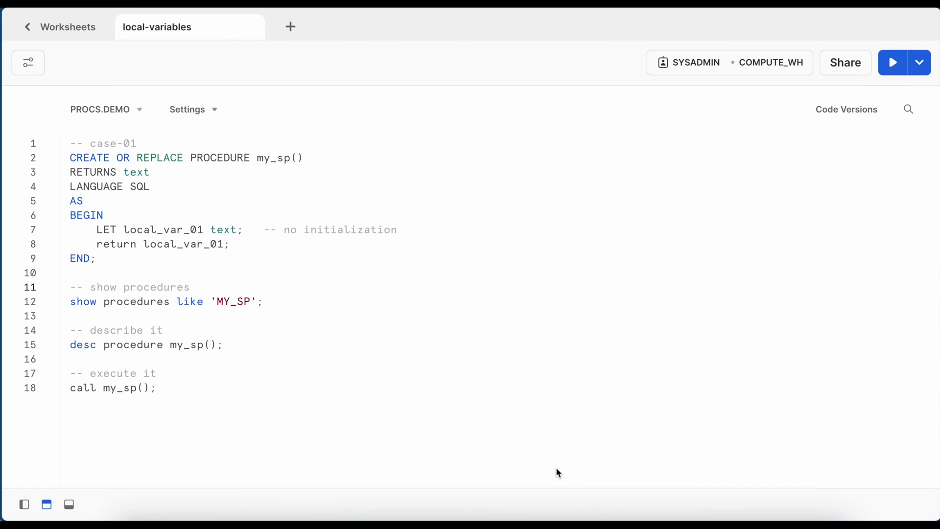
Step: Review the LET local_var_01 text declaration, then run lines 2–9 to create my_sp
{"action": "left_click_drag", "start_coordinate": [70, 215], "coordinate": [98, 258]}
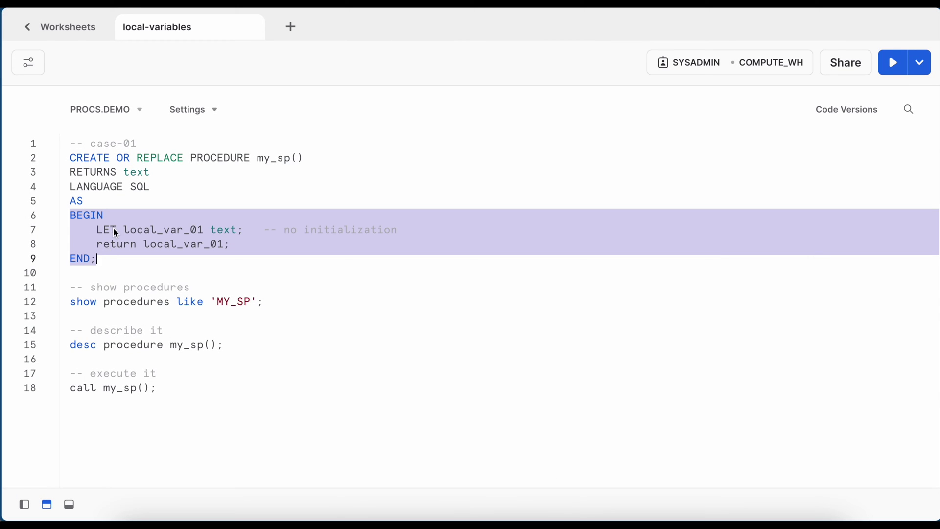
{"action": "double_click", "coordinate": [145, 230]}
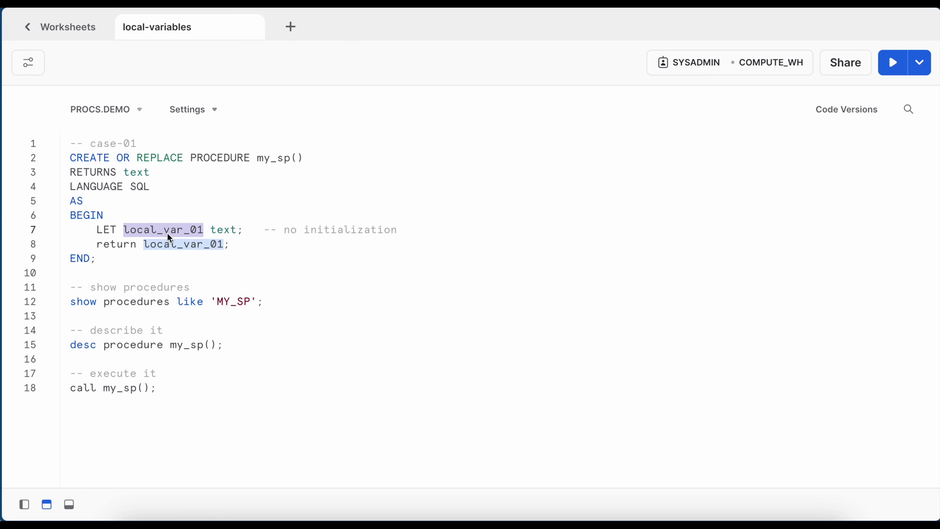
{"action": "double_click", "coordinate": [110, 233]}
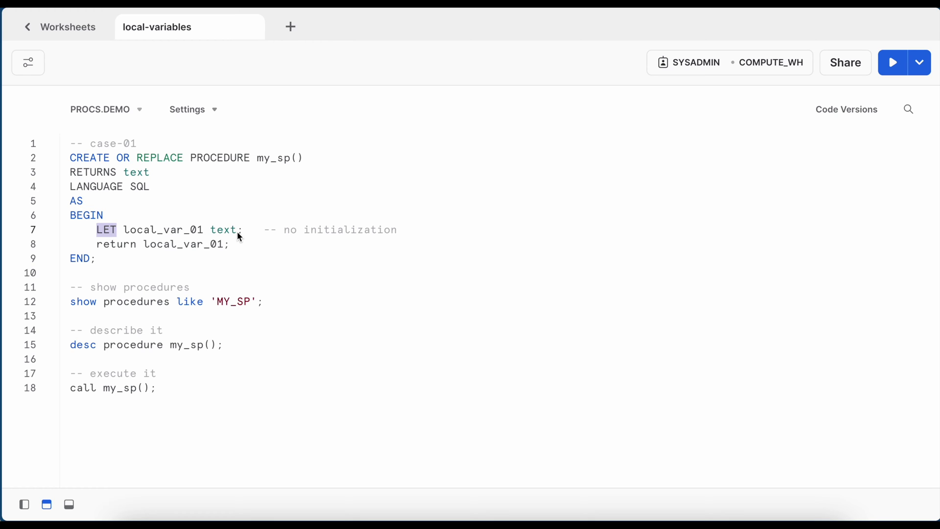
{"action": "double_click", "coordinate": [222, 230]}
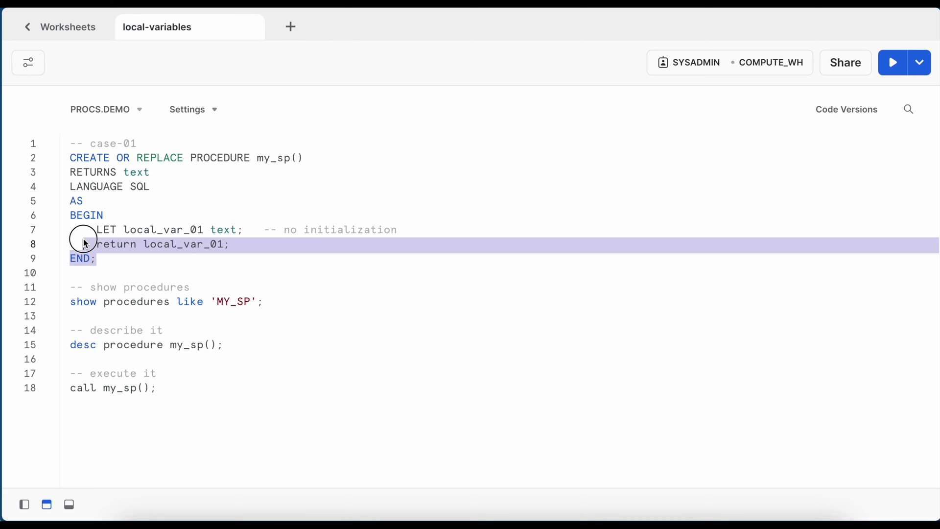
{"action": "left_click_drag", "start_coordinate": [98, 260], "coordinate": [60, 157]}
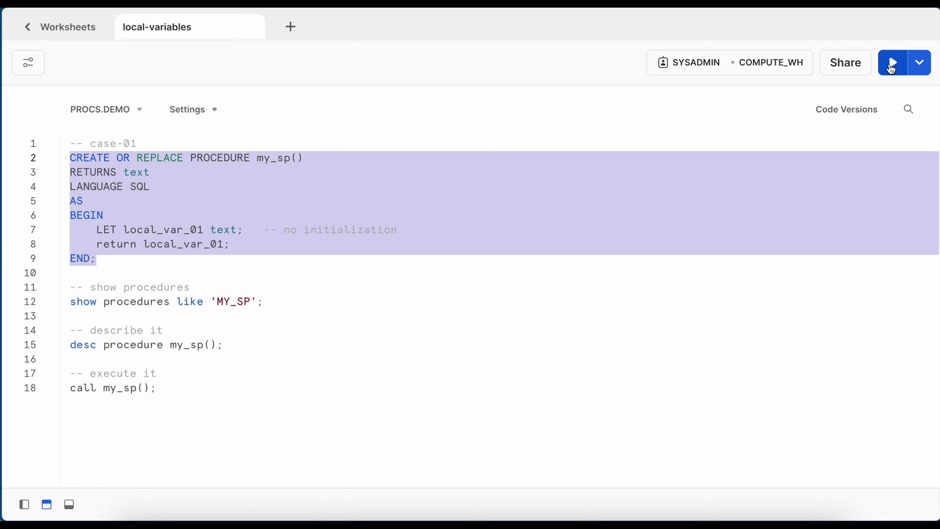
{"action": "left_click", "coordinate": [893, 62]}
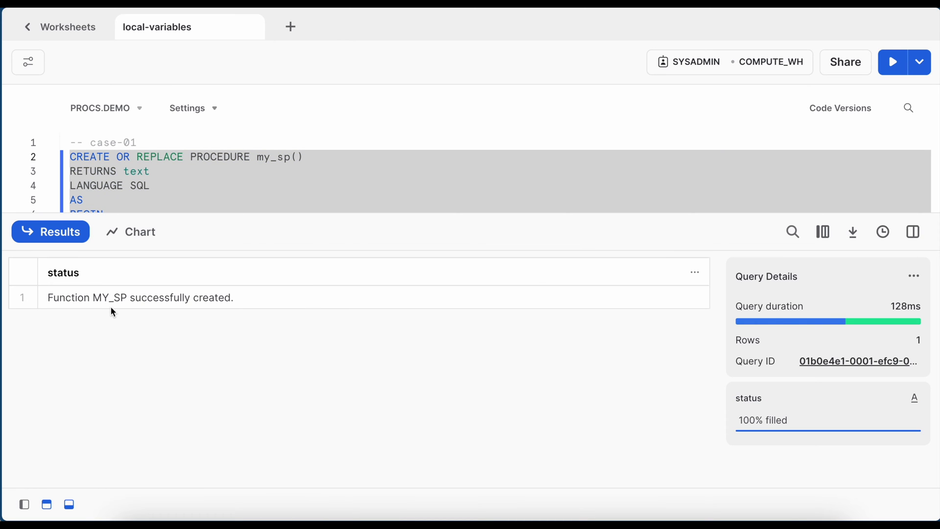
Step: Run 'show procedures like MY_SP' and 'desc procedure my_sp()'
{"action": "left_click", "coordinate": [59, 231]}
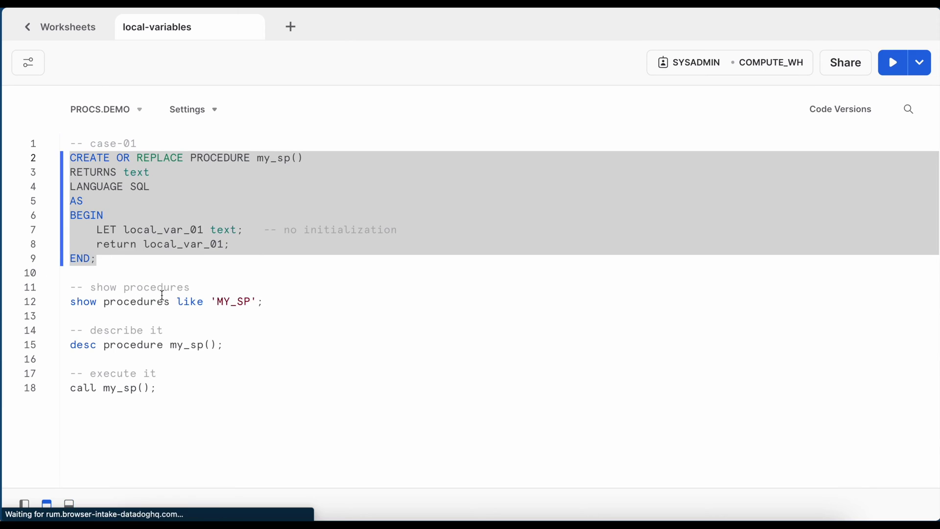
{"action": "left_click", "coordinate": [161, 302]}
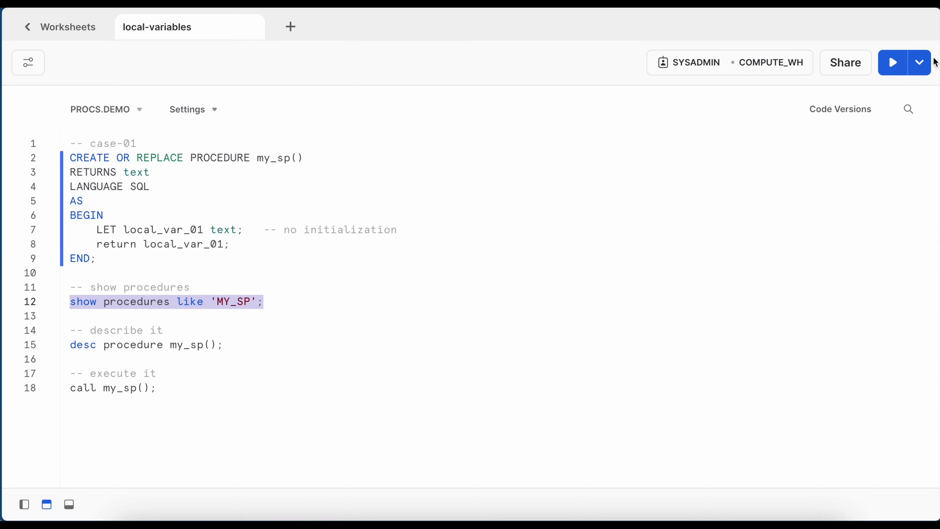
{"action": "left_click", "coordinate": [893, 62]}
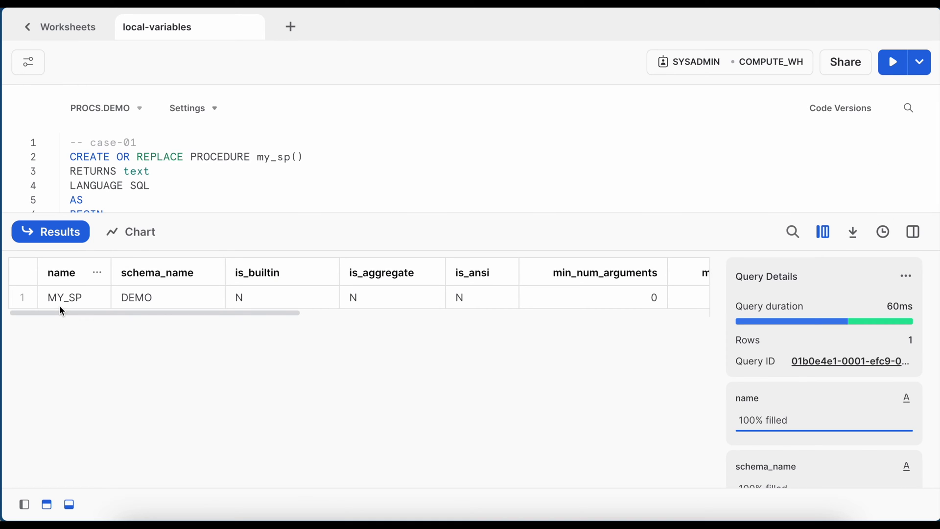
{"action": "mouse_move", "coordinate": [279, 273]}
{"action": "left_click", "coordinate": [50, 231]}
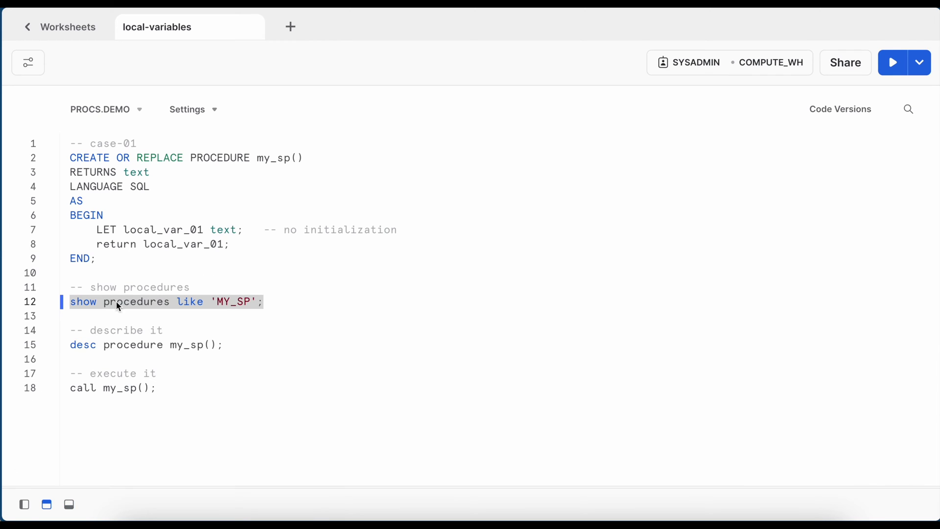
{"action": "triple_click", "coordinate": [94, 346]}
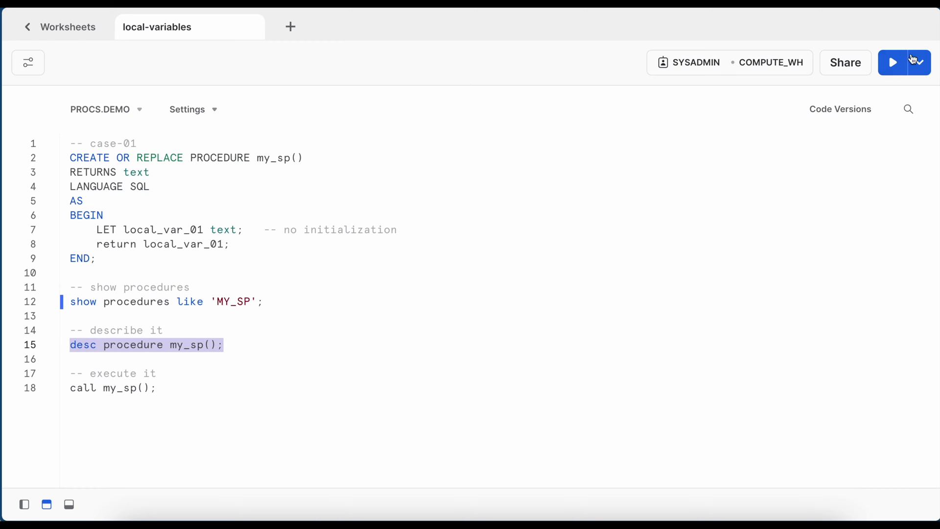
{"action": "left_click", "coordinate": [903, 61]}
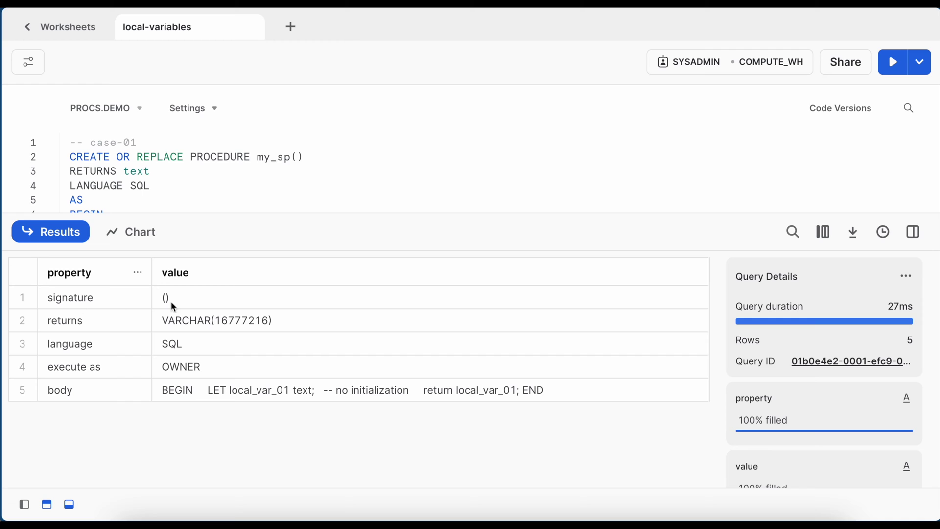
Step: Inspect the signature, VARCHAR return, SQL language, owner rights and body with uninitialized local_var_01
{"action": "left_click", "coordinate": [99, 303]}
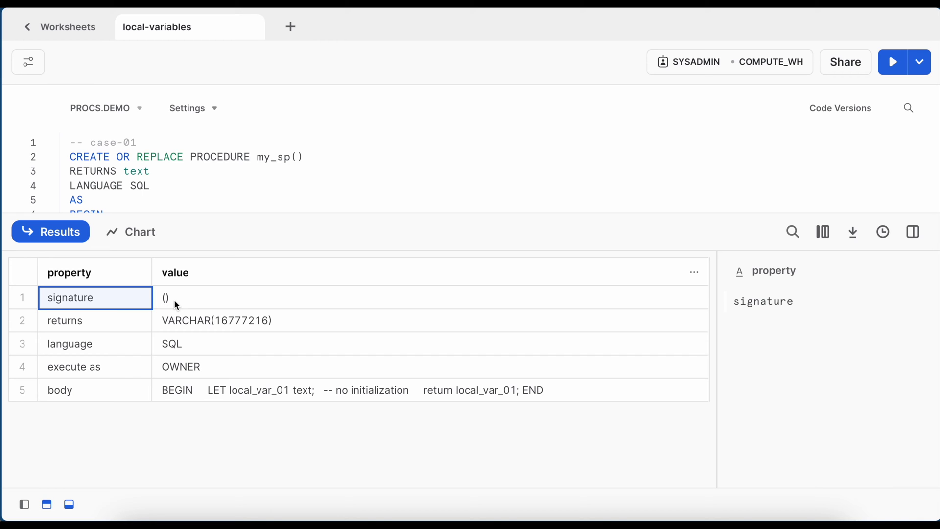
{"action": "left_click", "coordinate": [96, 325]}
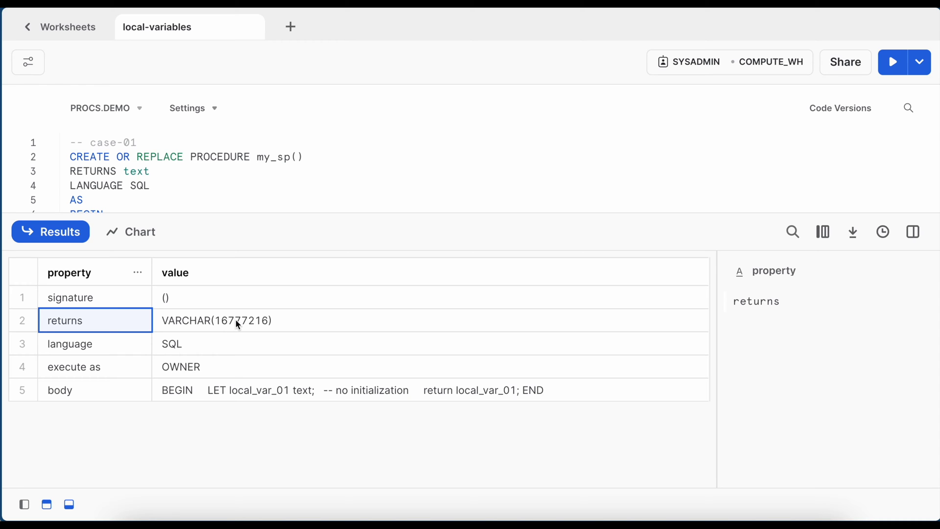
{"action": "key", "text": "Down"}
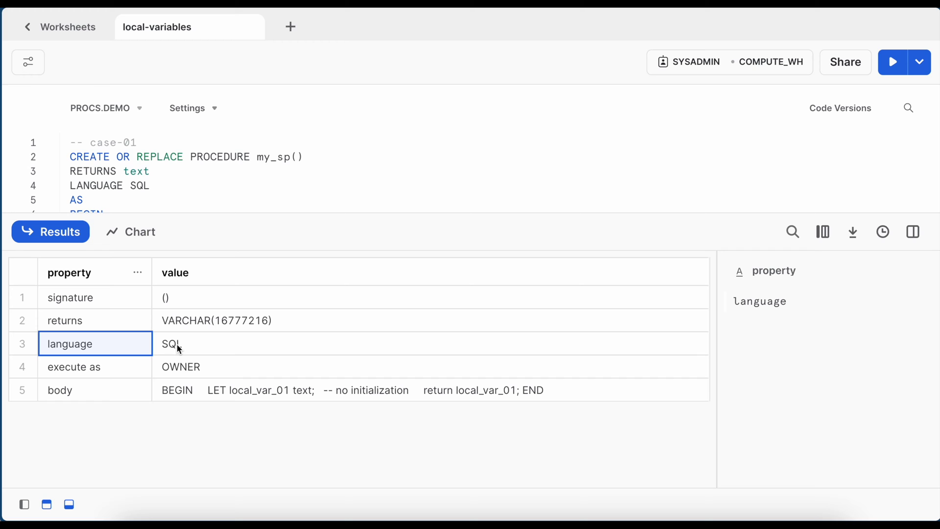
{"action": "left_click", "coordinate": [112, 363]}
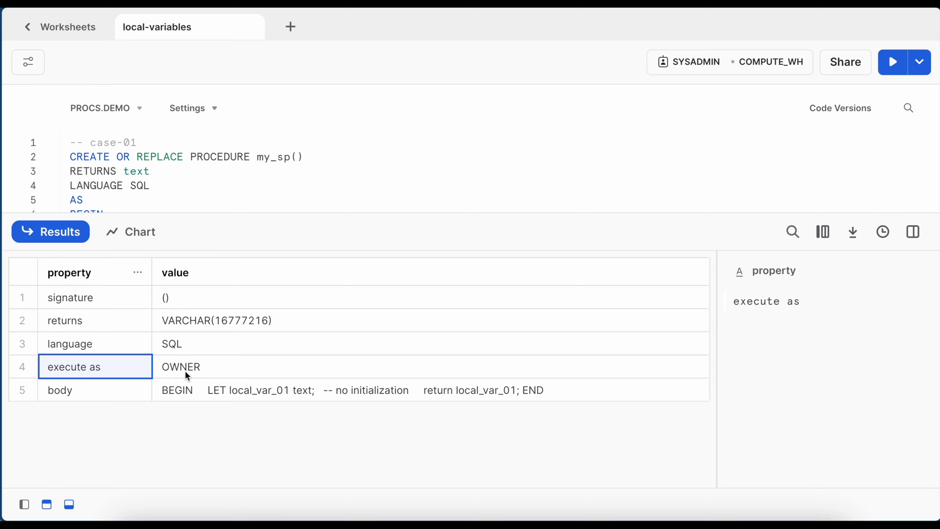
{"action": "left_click", "coordinate": [84, 390]}
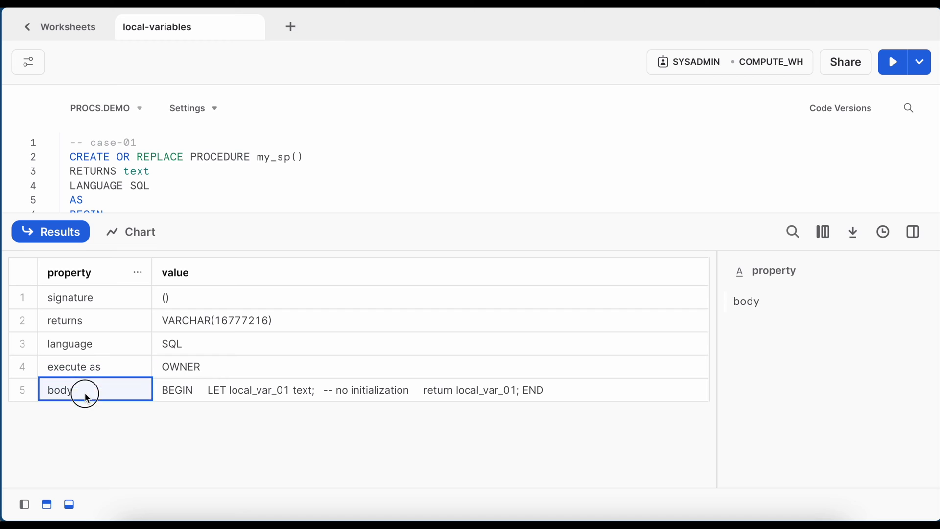
{"action": "left_click", "coordinate": [194, 393]}
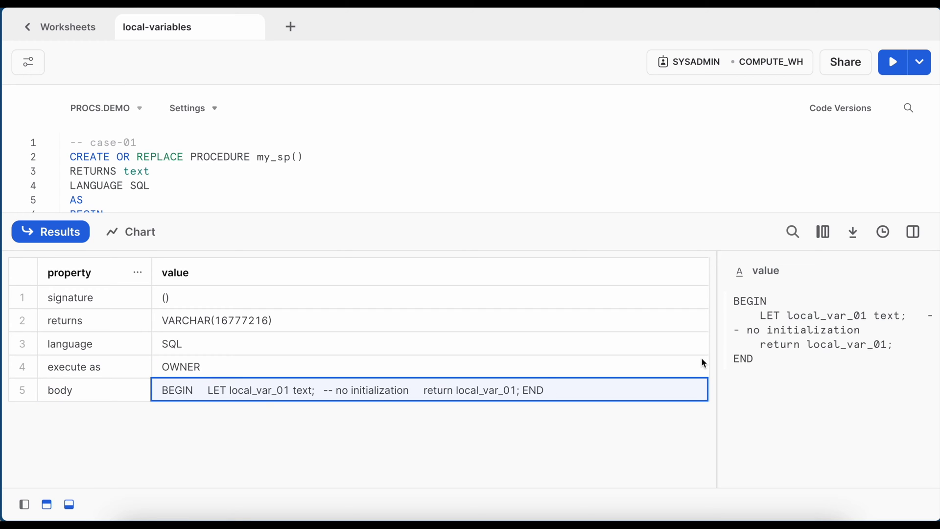
{"action": "left_click", "coordinate": [898, 273]}
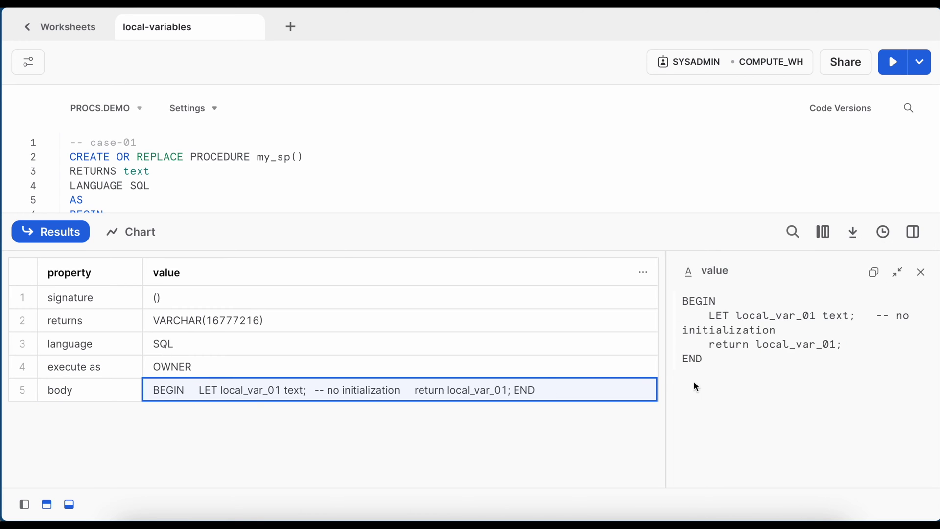
{"action": "left_click_drag", "start_coordinate": [878, 316], "coordinate": [780, 335]}
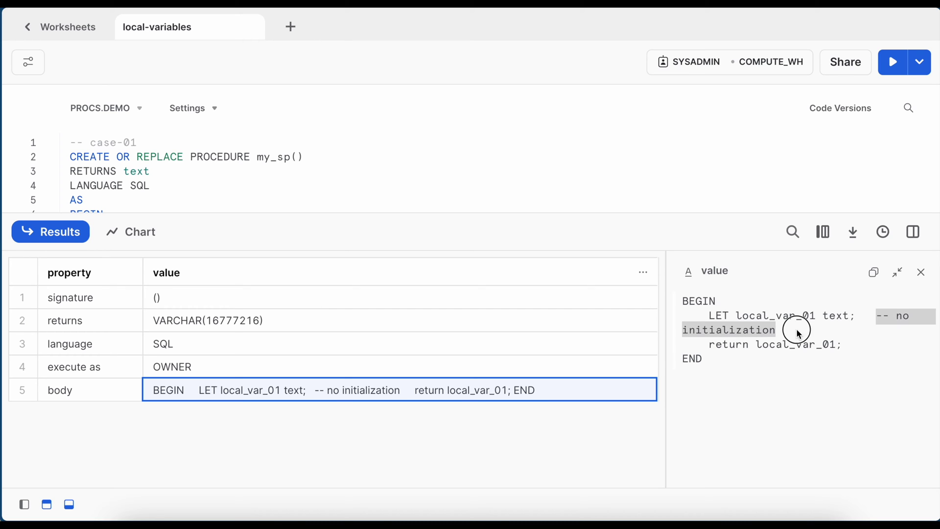
Step: Call my_sp from line 18, which returns NULL
{"action": "left_click", "coordinate": [60, 233]}
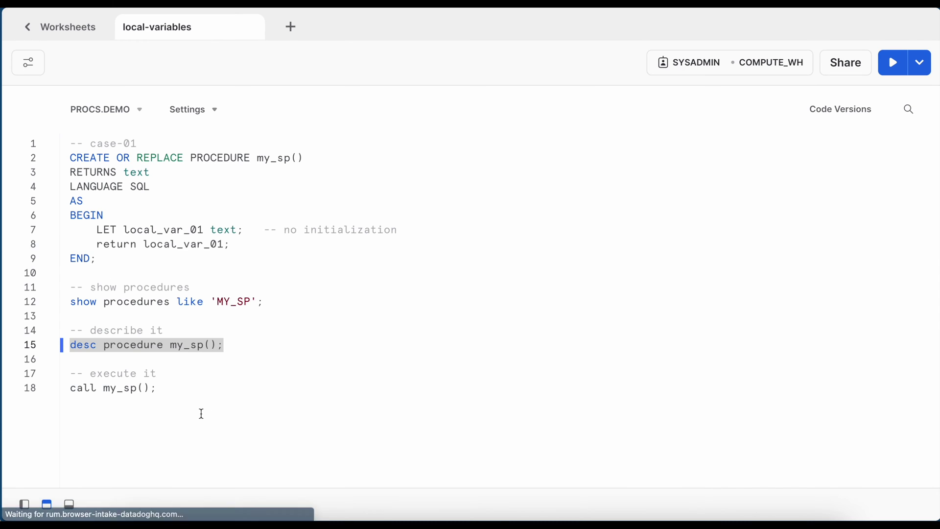
{"action": "left_click_drag", "start_coordinate": [169, 404], "coordinate": [40, 395]}
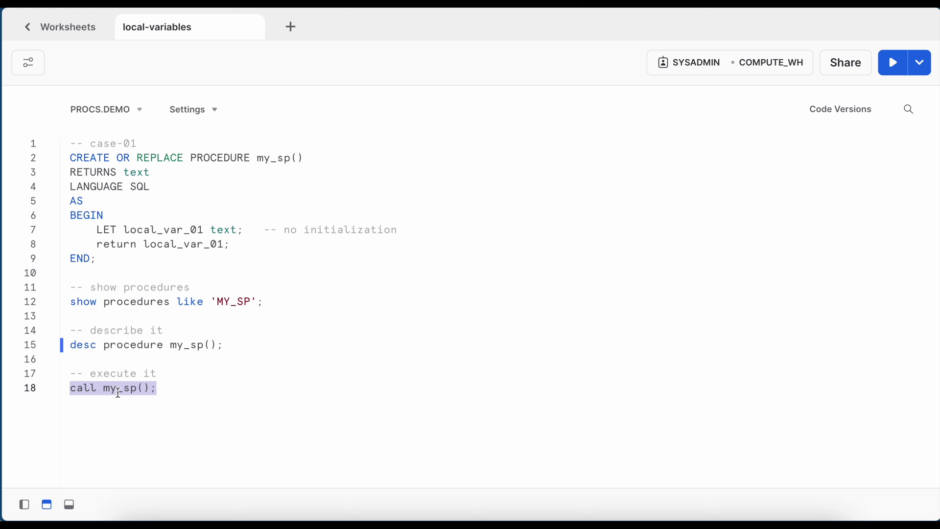
{"action": "left_click", "coordinate": [893, 63]}
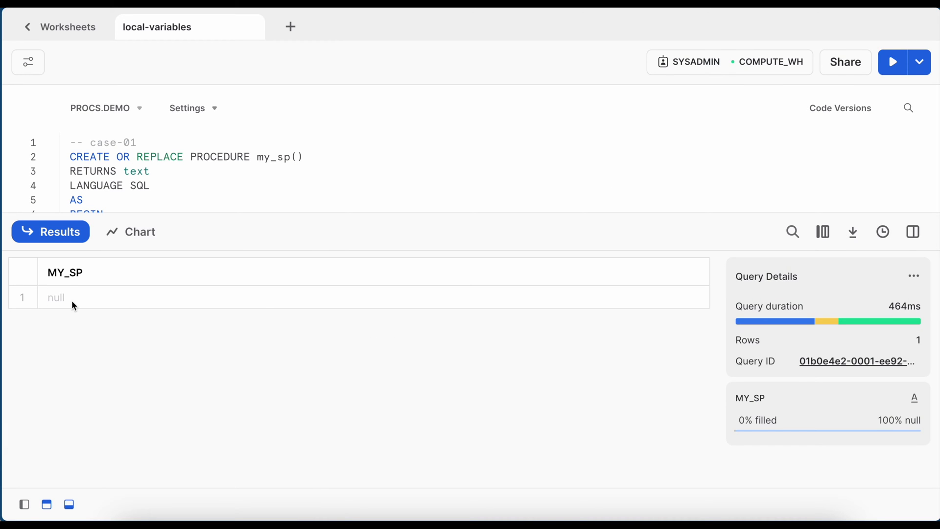
{"action": "left_click", "coordinate": [58, 235]}
Step: Add two more LET variable lines below local_var_01 and return local_var_02 instead
{"action": "left_click", "coordinate": [96, 229]}
{"action": "left_click_drag", "start_coordinate": [97, 229], "coordinate": [243, 230]}
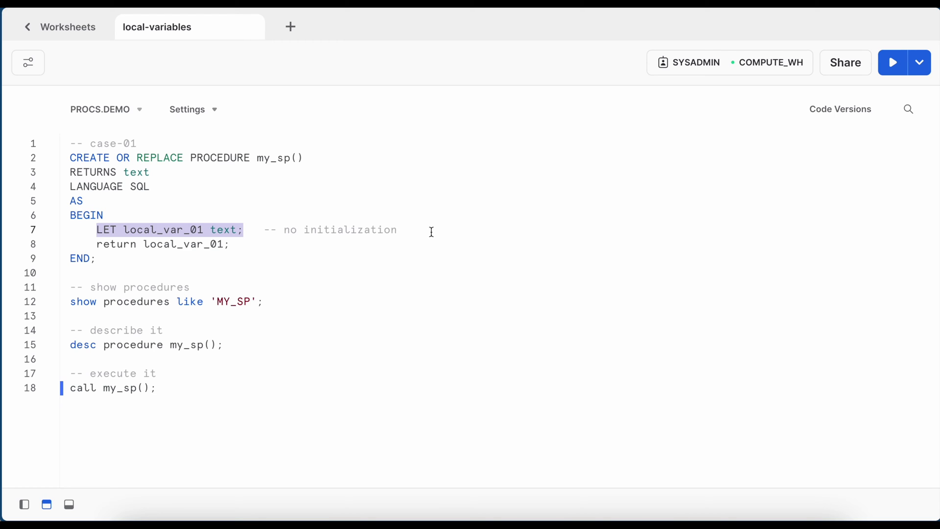
{"action": "left_click", "coordinate": [421, 231]}
{"action": "key", "text": "Return"}
{"action": "type", "text": "LET l"}
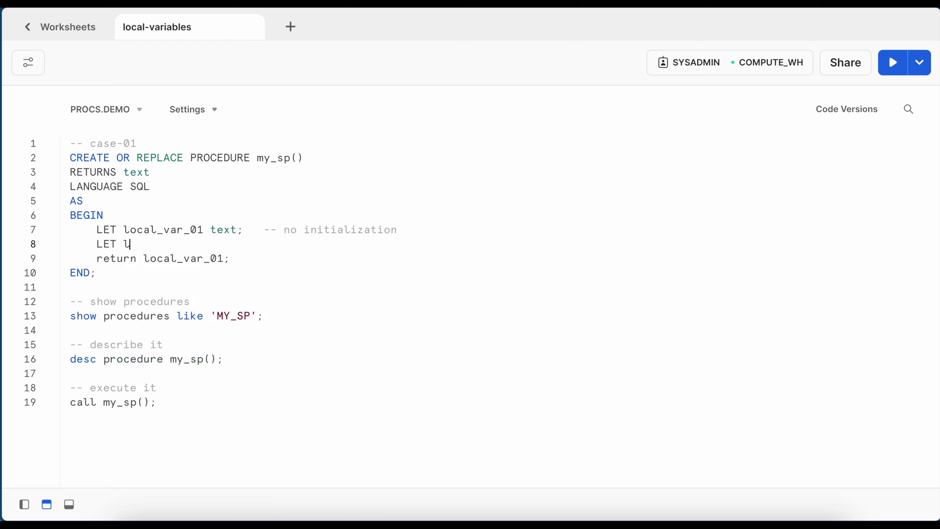
{"action": "type", "text": "ocal_var_02 default 'default-val';"}
{"action": "key", "text": "Return"}
{"action": "type", "text": "LET local"}
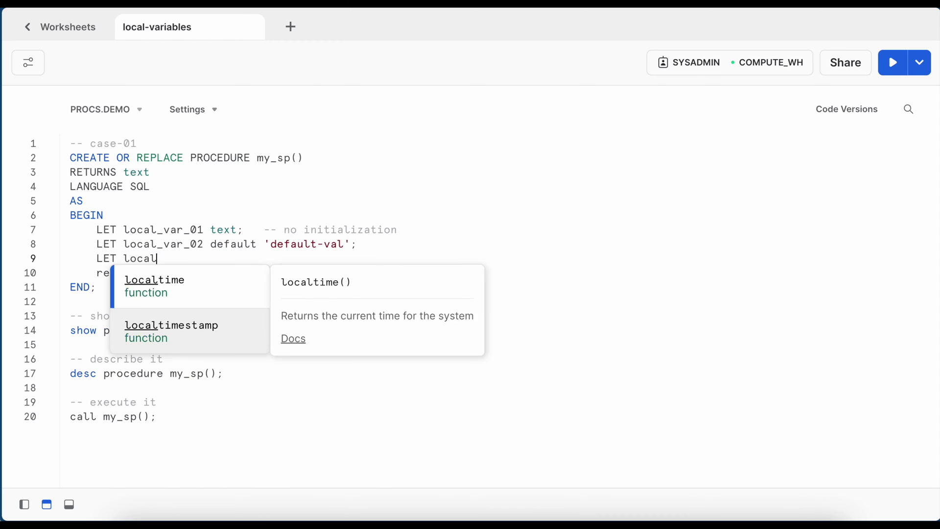
{"action": "type", "text": "_var_03 text default 'default-val-data-t"}
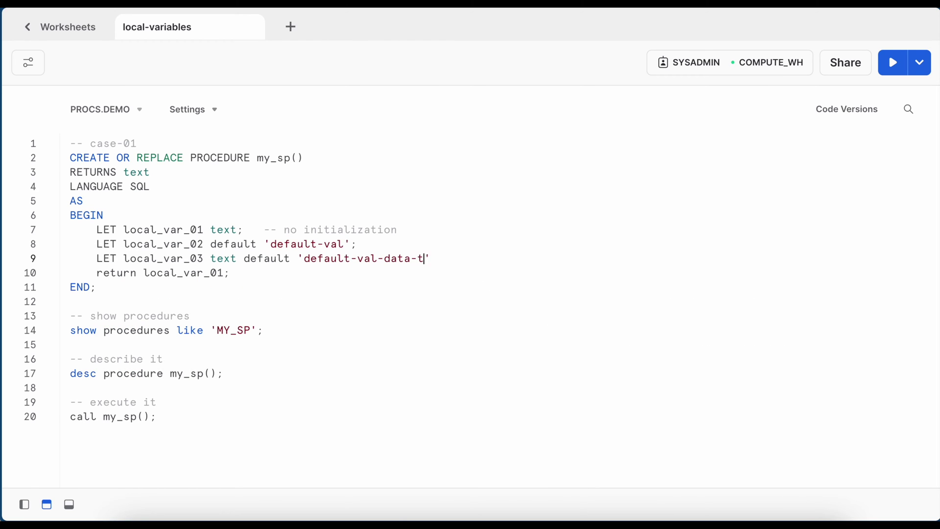
{"action": "type", "text": "ype';"}
{"action": "double_click", "coordinate": [163, 243]}
{"action": "key", "text": "ctrl+c"}
{"action": "double_click", "coordinate": [186, 272]}
{"action": "key", "text": "ctrl+v"}
Step: Recreate my_sp from lines 2–11 and call it, getting default-val
{"action": "left_click_drag", "start_coordinate": [96, 288], "coordinate": [70, 157]}
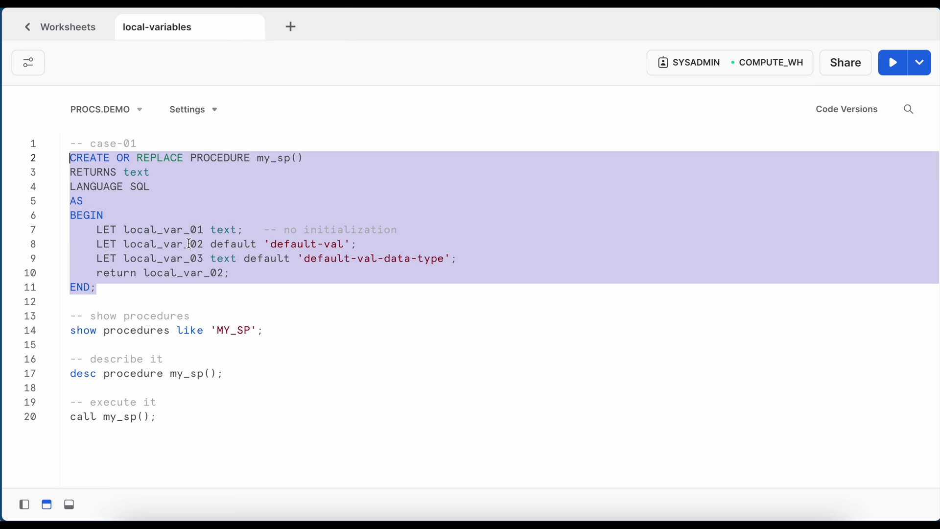
{"action": "left_click", "coordinate": [893, 62]}
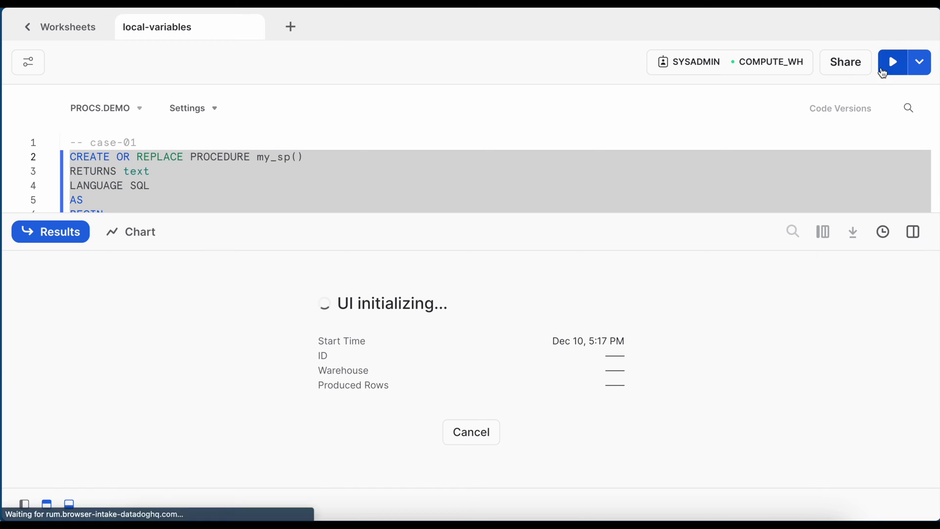
{"action": "left_click", "coordinate": [59, 231]}
{"action": "left_click_drag", "start_coordinate": [160, 417], "coordinate": [46, 416]}
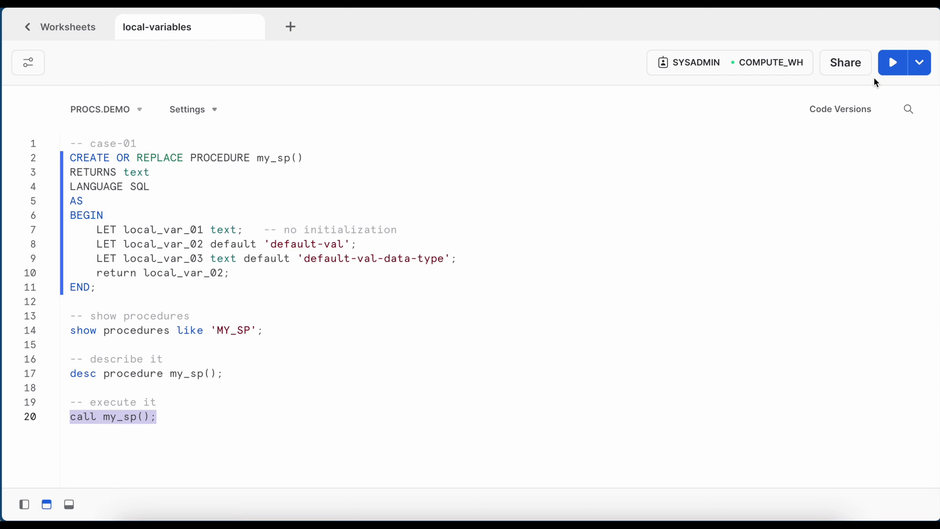
{"action": "left_click", "coordinate": [894, 66]}
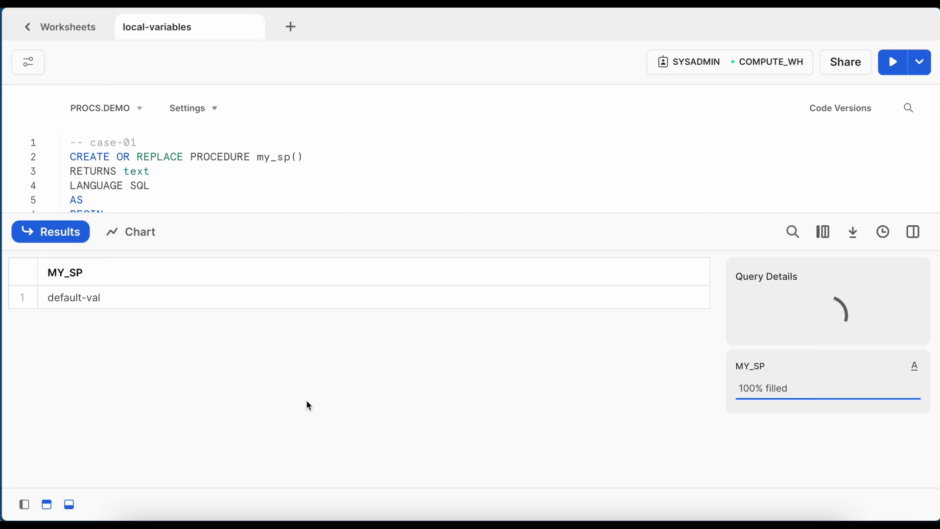
{"action": "left_click", "coordinate": [91, 301]}
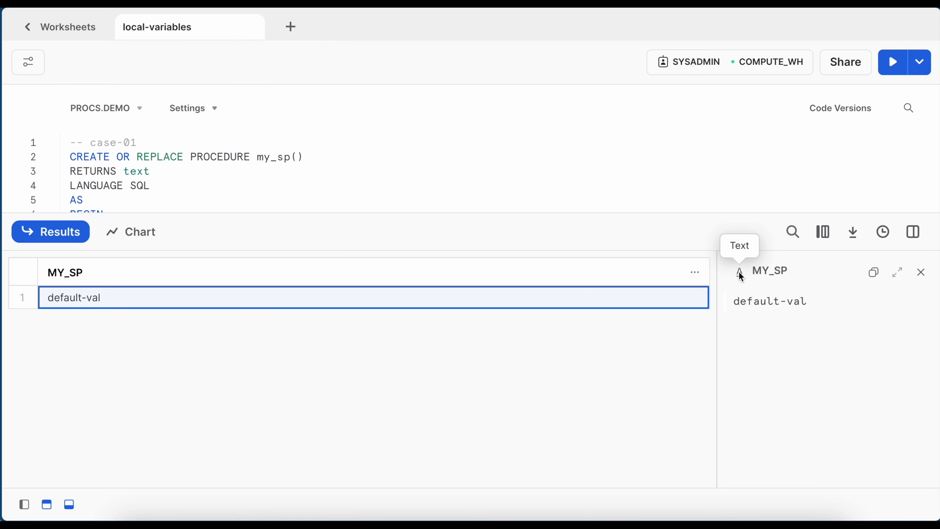
Step: Change the returned variable on line 10 to local_var_03 and recreate my_sp
{"action": "left_click", "coordinate": [56, 238]}
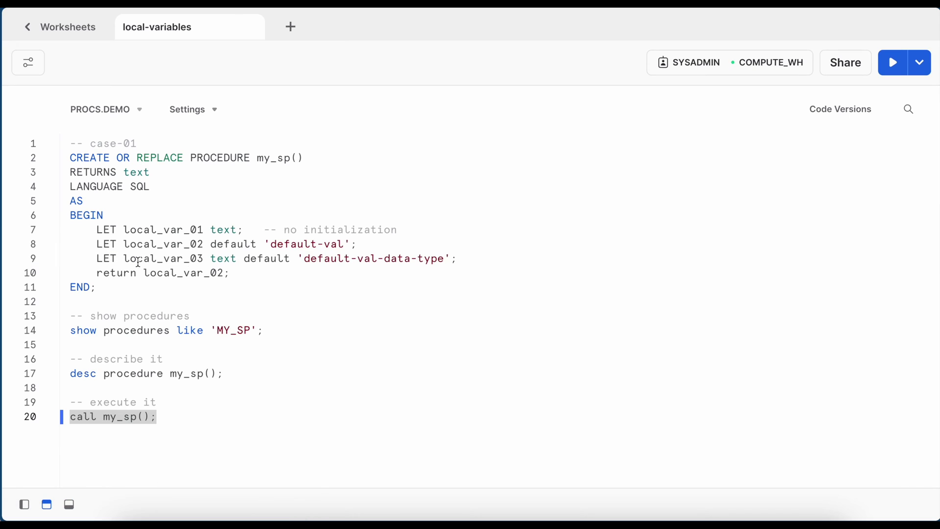
{"action": "double_click", "coordinate": [170, 258]}
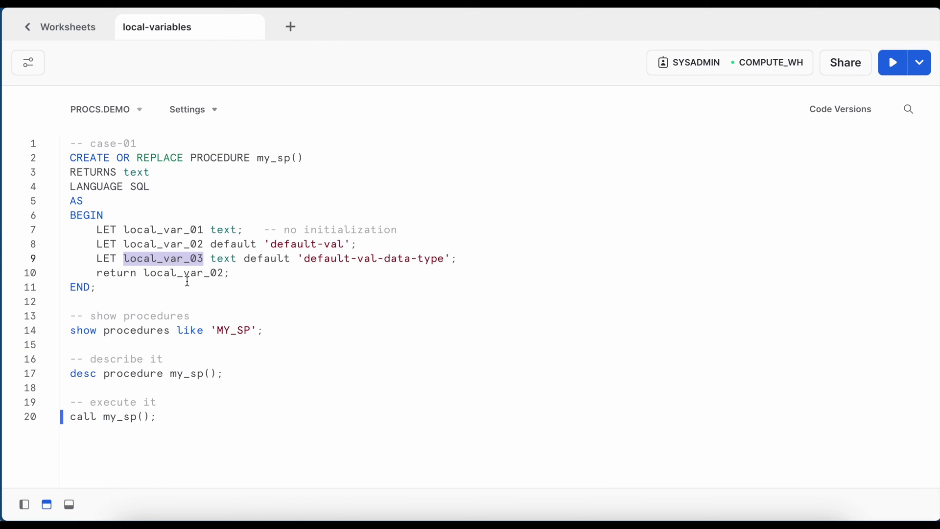
{"action": "double_click", "coordinate": [187, 275]}
{"action": "type", "text": "local_var_03"}
{"action": "mouse_move", "coordinate": [117, 288]}
{"action": "left_mouse_down"}
{"action": "mouse_move", "coordinate": [58, 207]}
{"action": "mouse_move", "coordinate": [59, 159]}
{"action": "left_mouse_up"}
{"action": "left_click", "coordinate": [892, 62]}
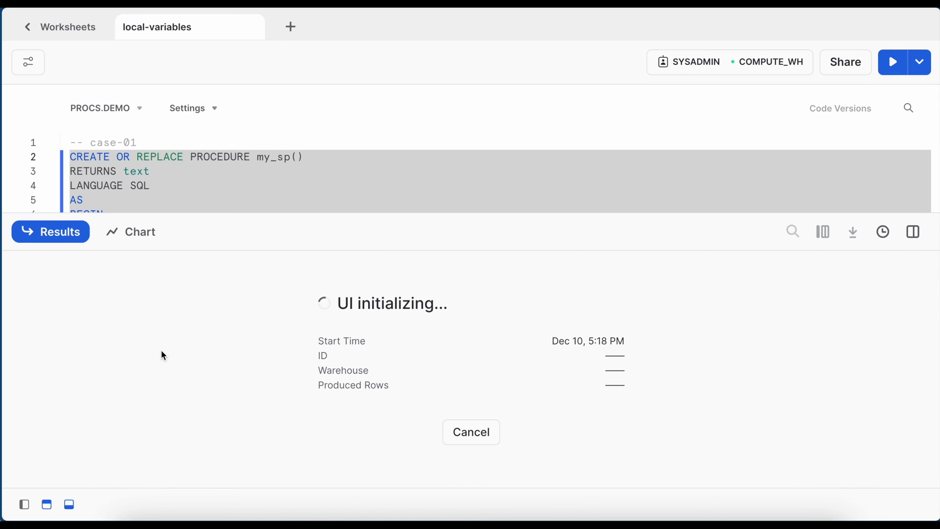
Step: Call my_sp and confirm it returns default-val-data-type
{"action": "left_click", "coordinate": [59, 230]}
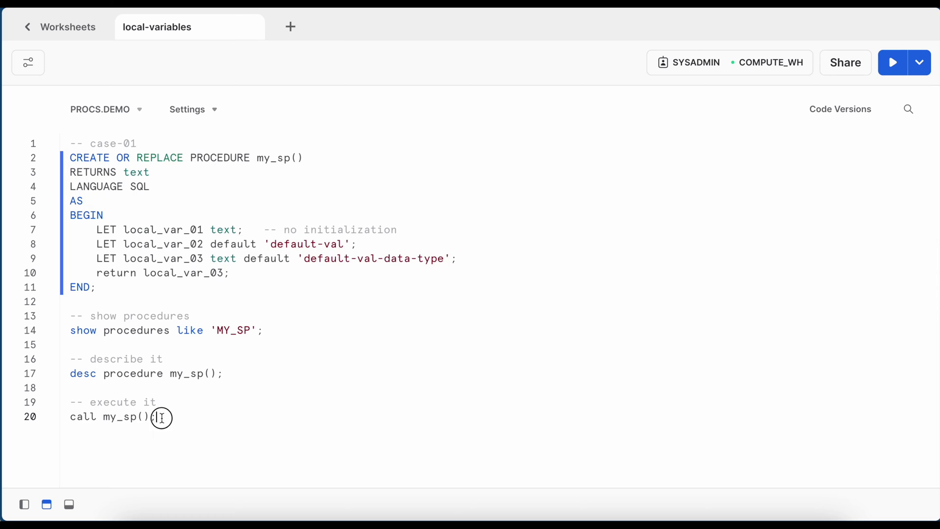
{"action": "left_click_drag", "start_coordinate": [161, 416], "coordinate": [31, 418]}
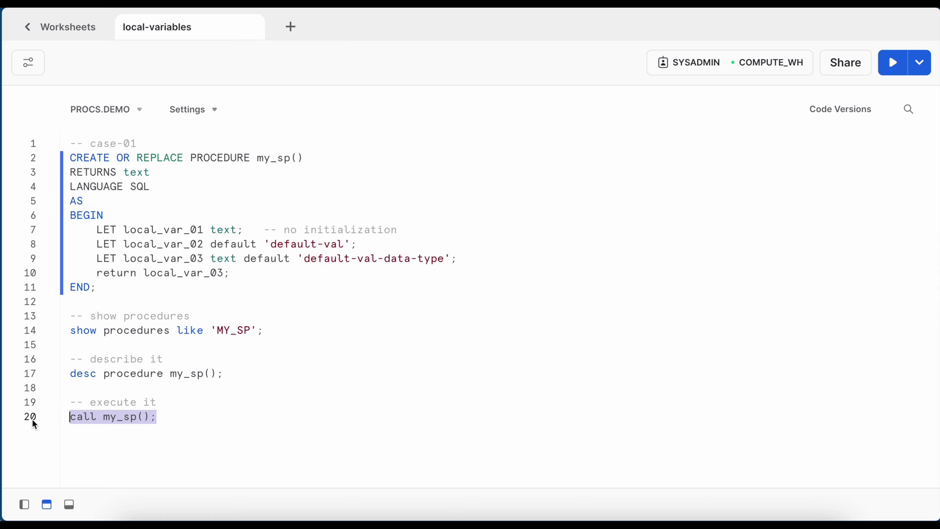
{"action": "left_click", "coordinate": [892, 63]}
{"action": "left_click", "coordinate": [111, 300]}
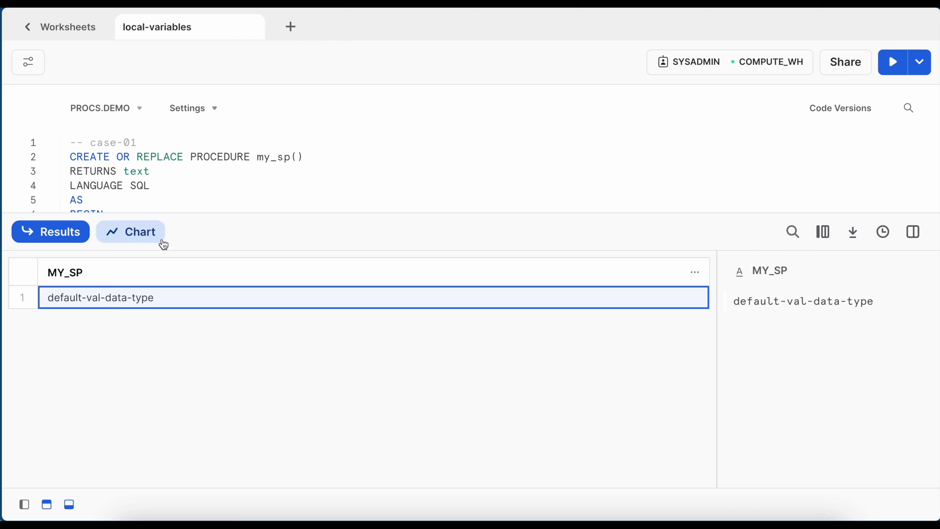
{"action": "left_click", "coordinate": [46, 231]}
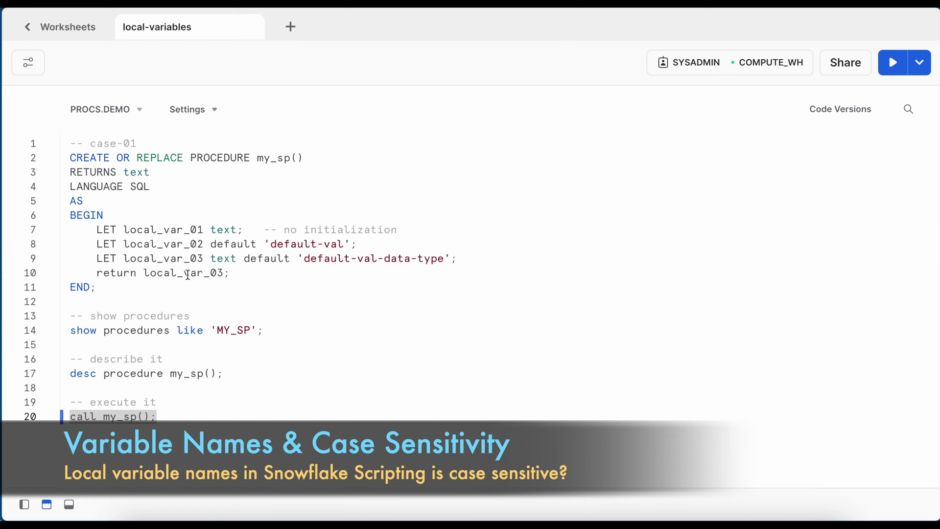
Step: Rewrite the returned variable as LOCAL_VAR_03 and recreate my_sp from lines 2–11
{"action": "double_click", "coordinate": [187, 275]}
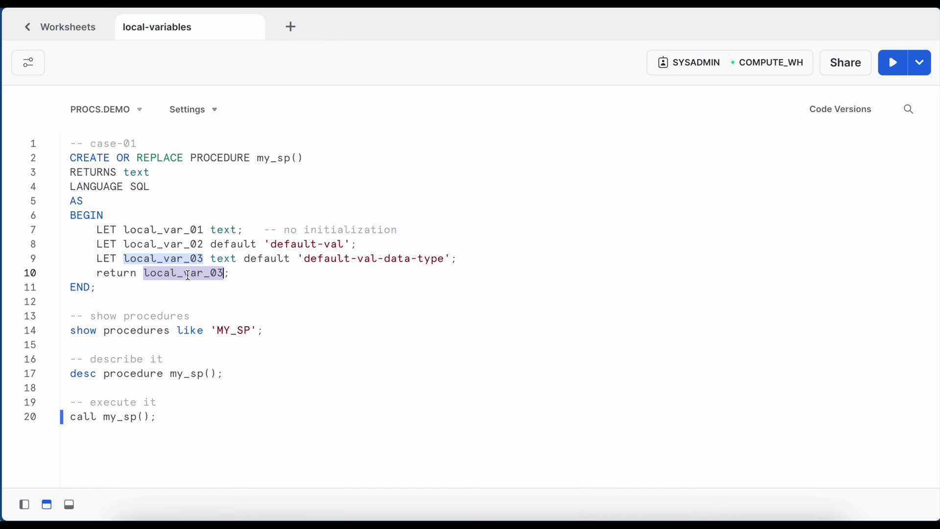
{"action": "double_click", "coordinate": [187, 274]}
{"action": "type", "text": "LOCAL"}
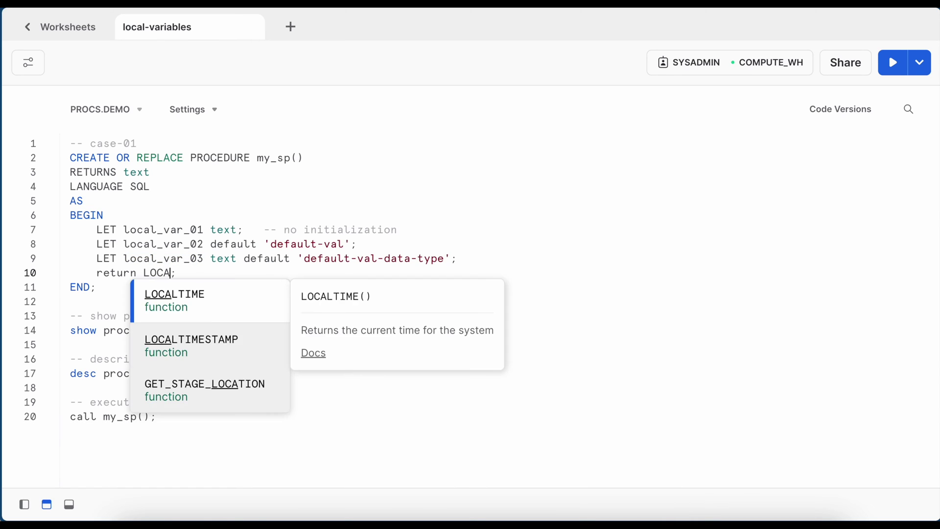
{"action": "type", "text": "_VAR_03"}
{"action": "left_click_drag", "start_coordinate": [97, 288], "coordinate": [59, 157]}
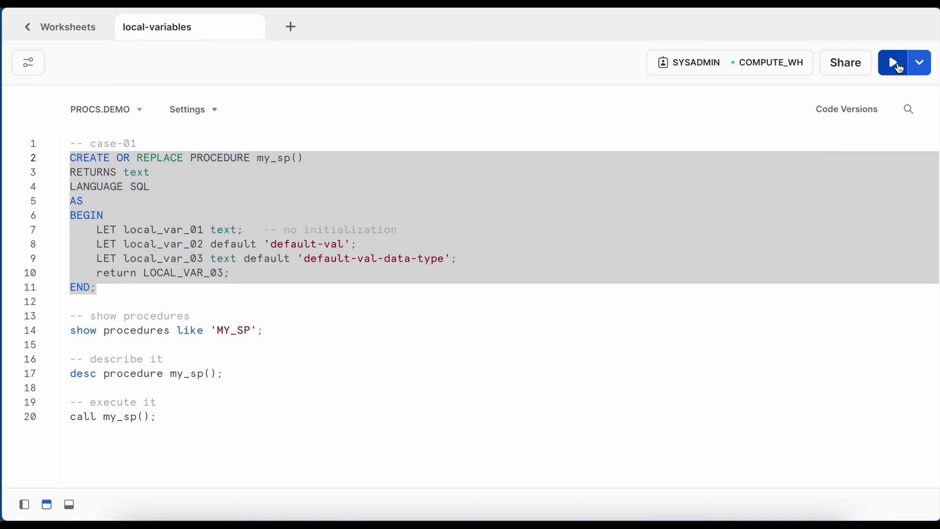
{"action": "left_click", "coordinate": [892, 63]}
Step: Call my_sp to confirm default-val-data-type, then add a blank line after AS
{"action": "key", "text": "ctrl+Return"}
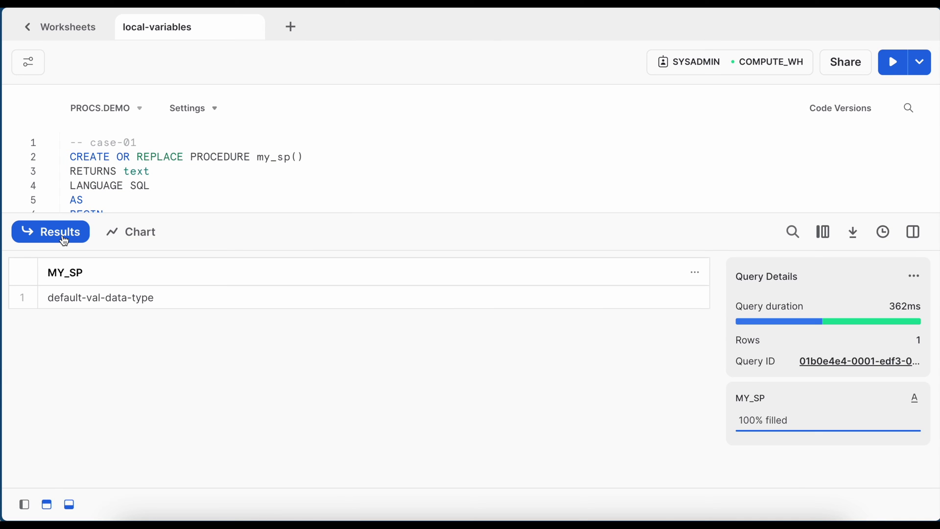
{"action": "left_click", "coordinate": [63, 239]}
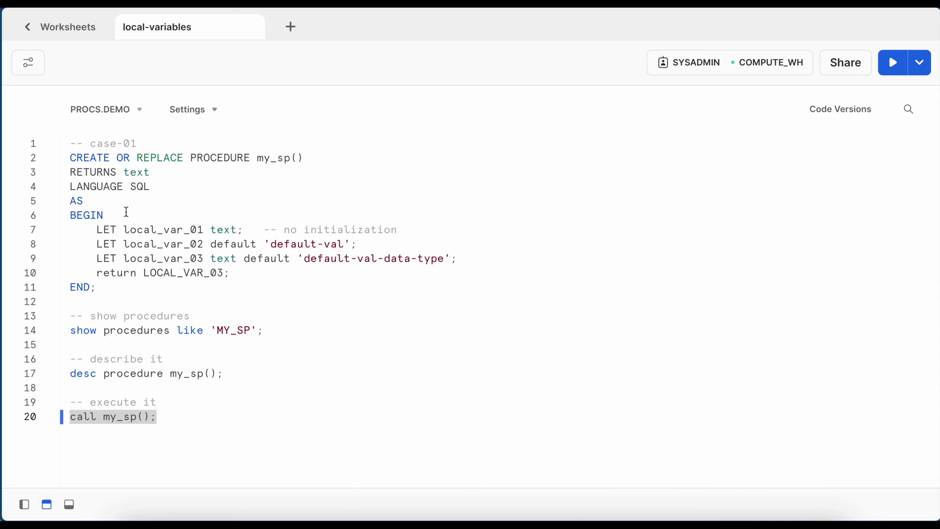
{"action": "left_click", "coordinate": [119, 204]}
{"action": "key", "text": "Return"}
{"action": "type", "text": "DECLARE"}
Step: Write a DECLARE block with 'local_var_01 date DEFAULT current_date();' after AS
{"action": "key", "text": "Return"}
{"action": "type", "text": "local_var_01 "}
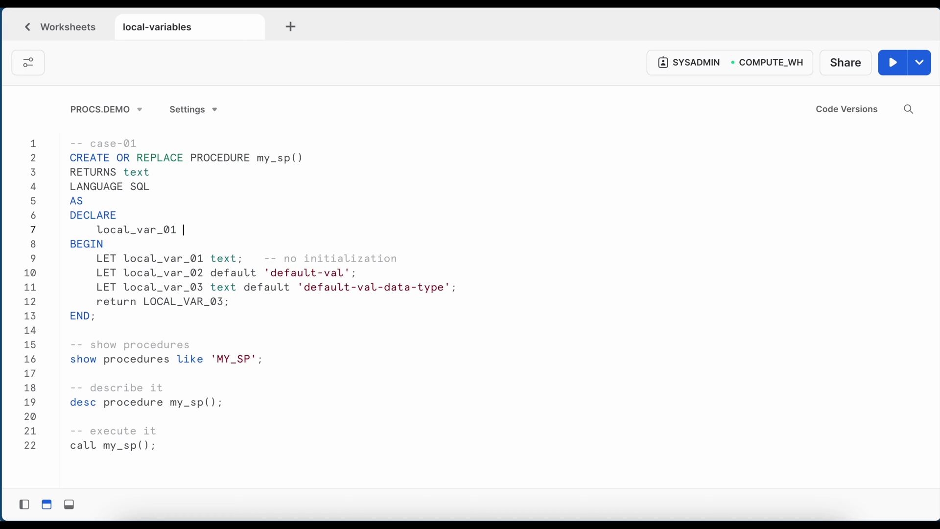
{"action": "type", "text": "DA"}
{"action": "key", "text": "BackSpace"}
{"action": "key", "text": "BackSpace"}
{"action": "type", "text": "date DEFAULT "}
{"action": "type", "text": "current_date();"}
{"action": "left_click_drag", "start_coordinate": [98, 316], "coordinate": [69, 143]}
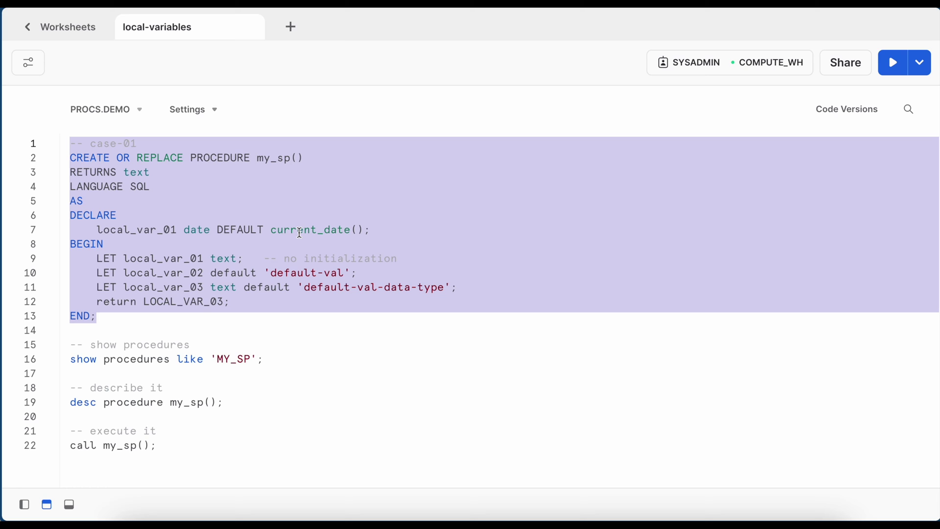
{"action": "left_click", "coordinate": [152, 232]}
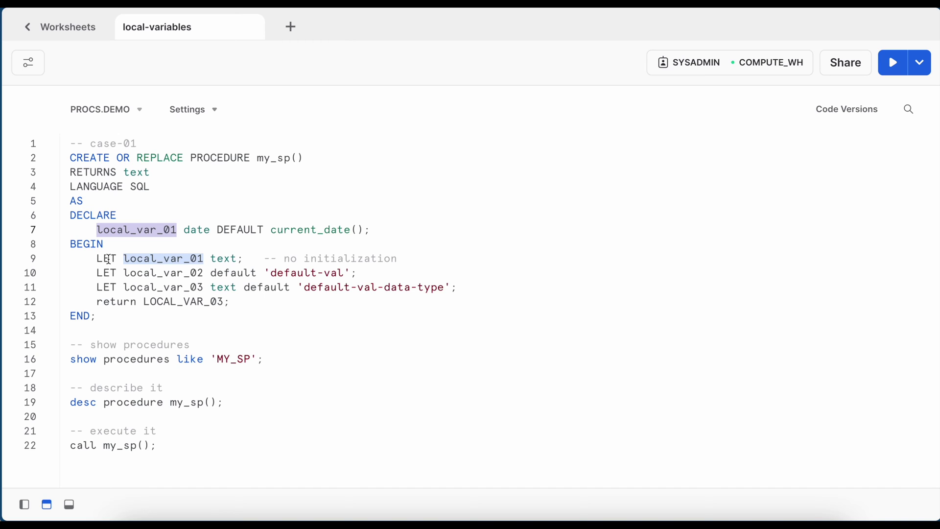
Step: Recreate my_sp with the DECLARE block, then run 'call my_sp();'
{"action": "key", "text": "ctrl+Return"}
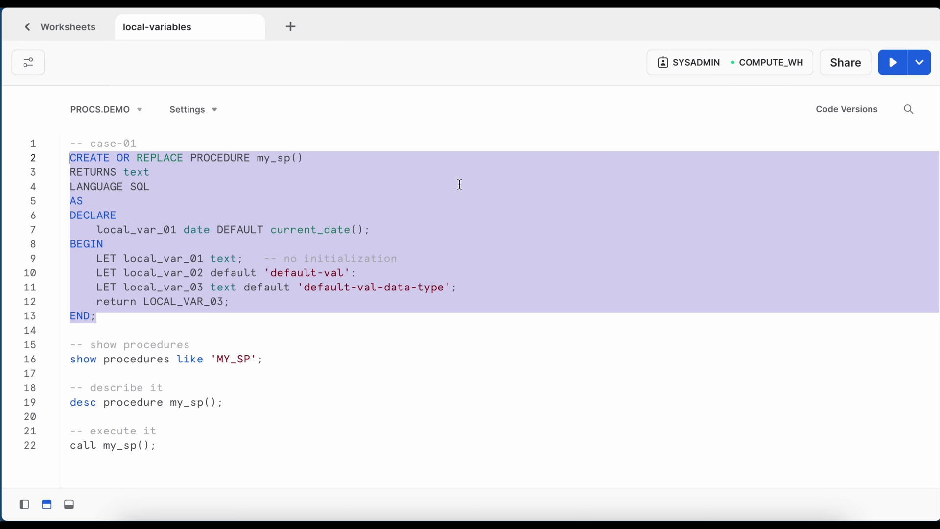
{"action": "left_click", "coordinate": [894, 67]}
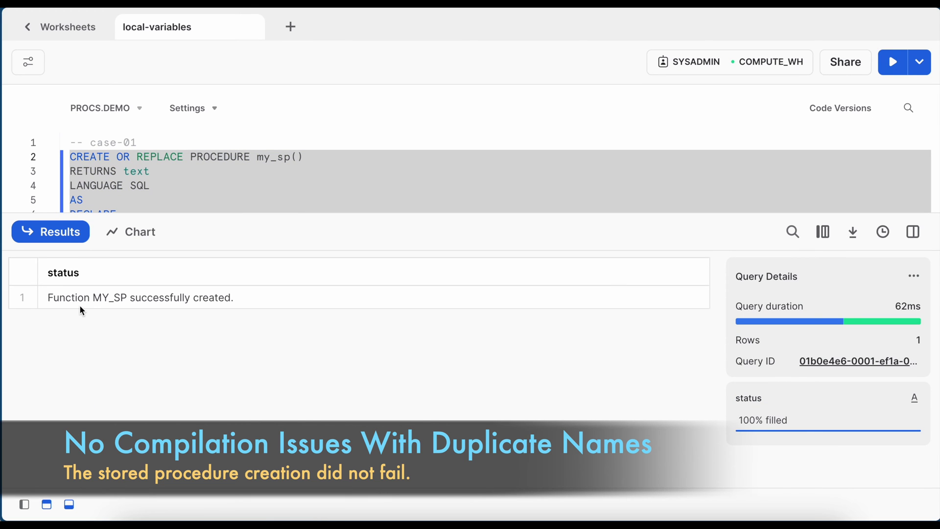
{"action": "left_click", "coordinate": [74, 234]}
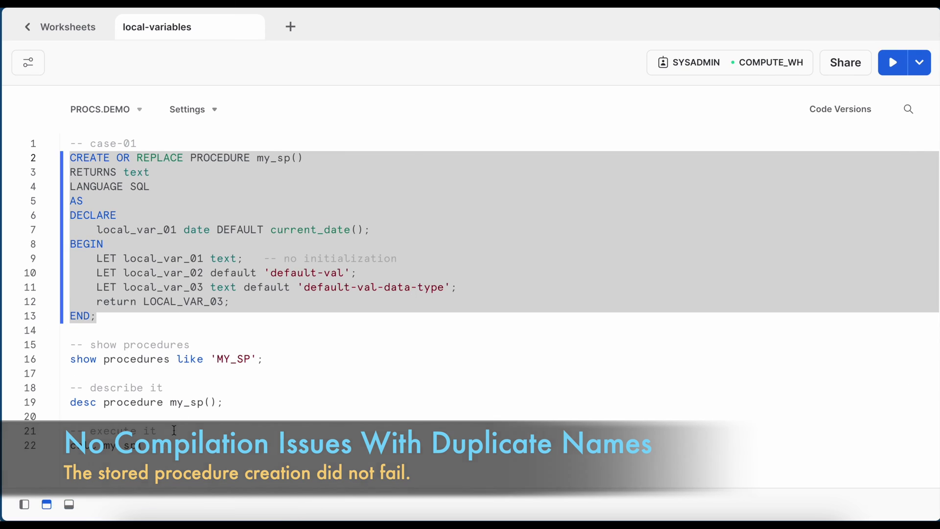
{"action": "left_click_drag", "start_coordinate": [157, 445], "coordinate": [67, 445]}
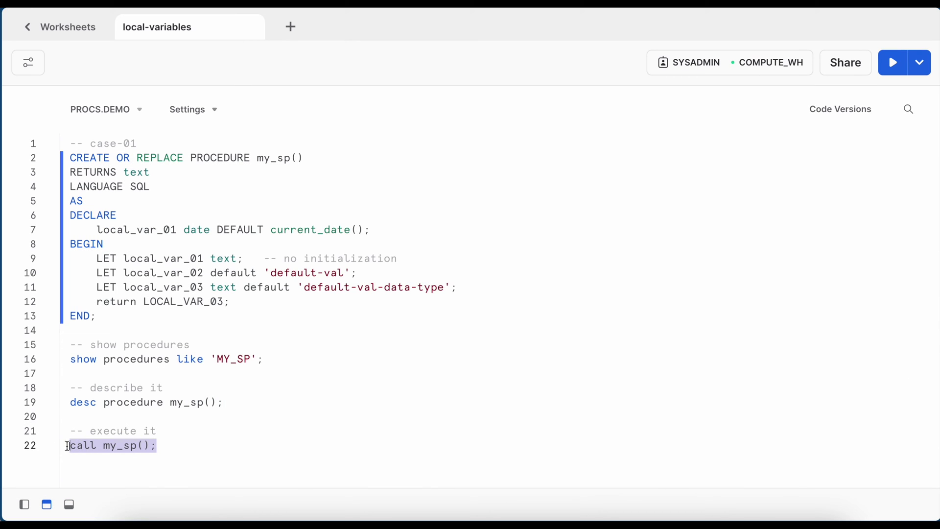
{"action": "left_click", "coordinate": [892, 62]}
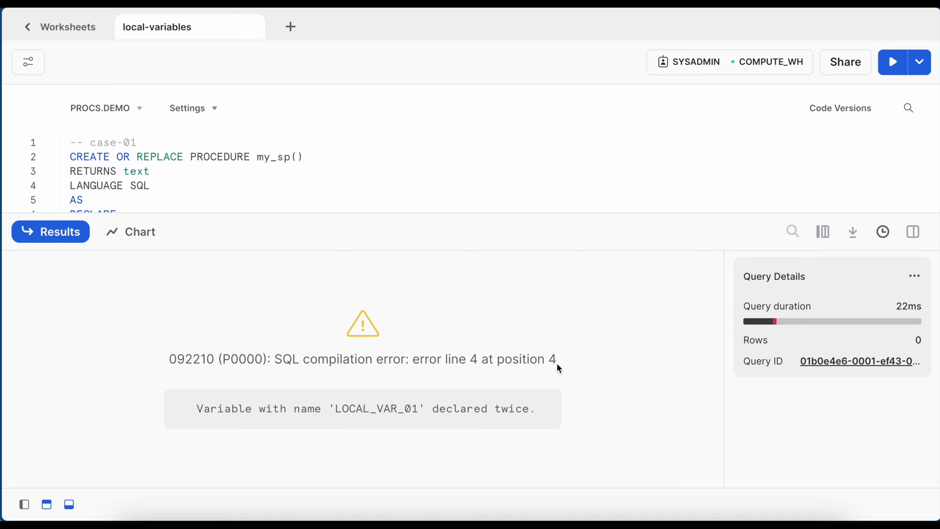
Step: Compare the DECLARE local_var_01 declaration with the duplicate LET local_var_01 declaration
{"action": "key", "text": "ctrl+shift+r"}
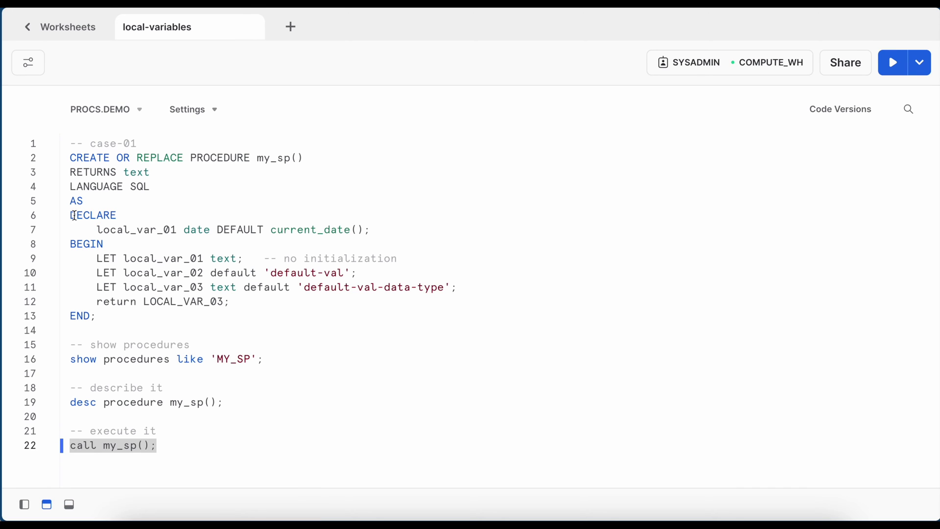
{"action": "left_click_drag", "start_coordinate": [70, 215], "coordinate": [119, 216]}
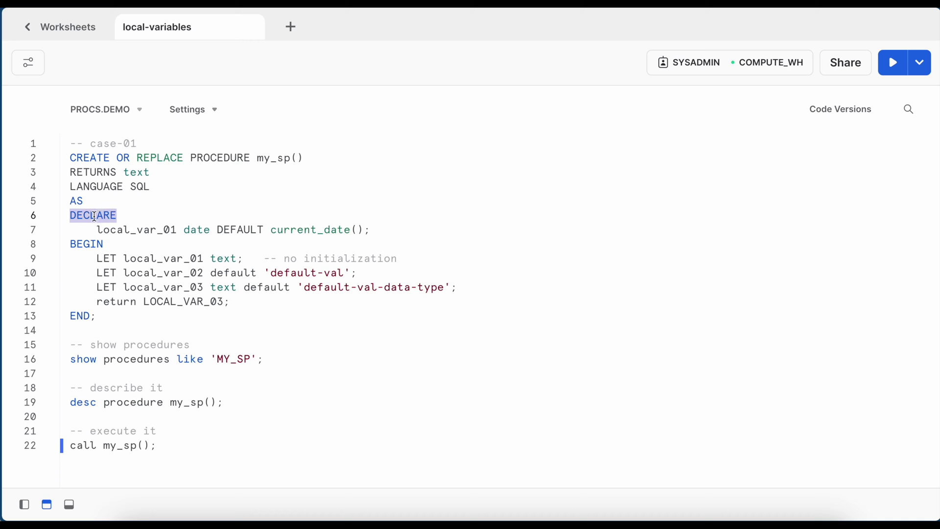
{"action": "left_click", "coordinate": [112, 229]}
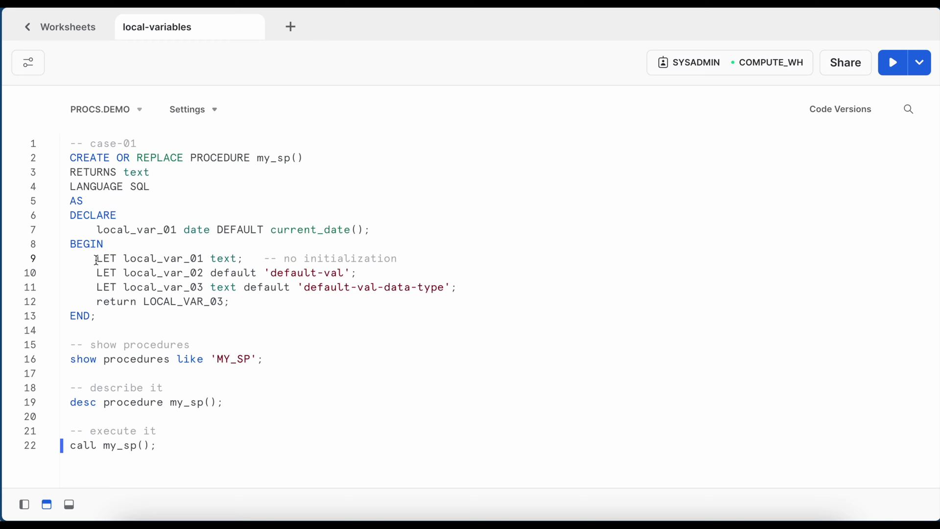
{"action": "left_click_drag", "start_coordinate": [96, 258], "coordinate": [245, 259]}
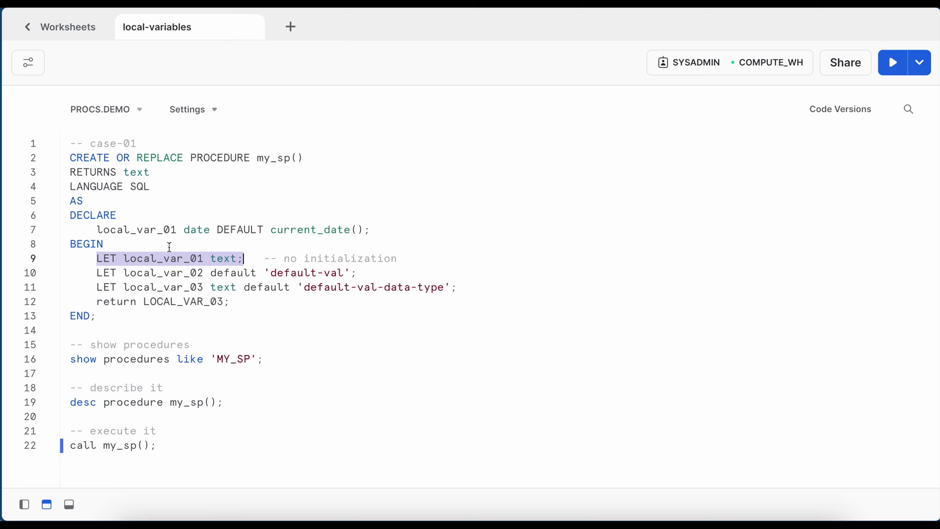
{"action": "double_click", "coordinate": [139, 230]}
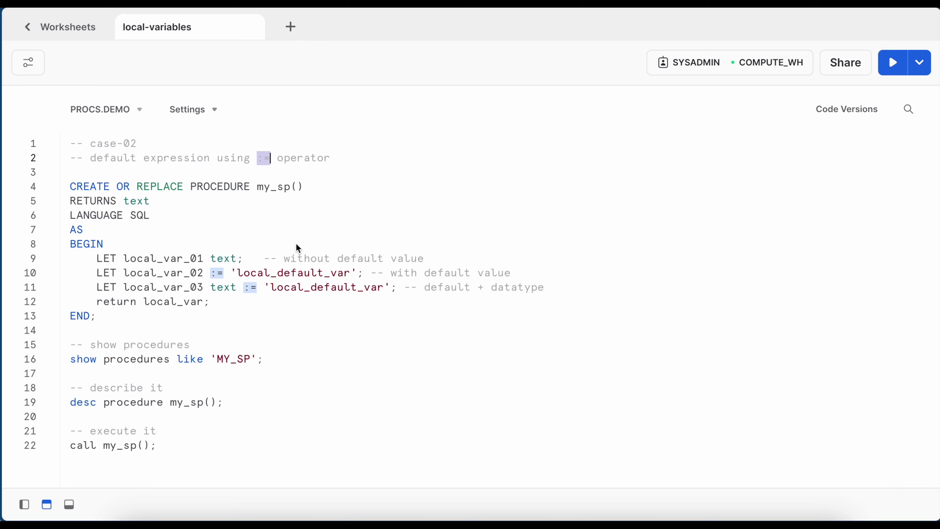
Step: Review the case-02 local_var_02 and local_var_03 text declarations using the := operator
{"action": "left_click_drag", "start_coordinate": [70, 186], "coordinate": [105, 318]}
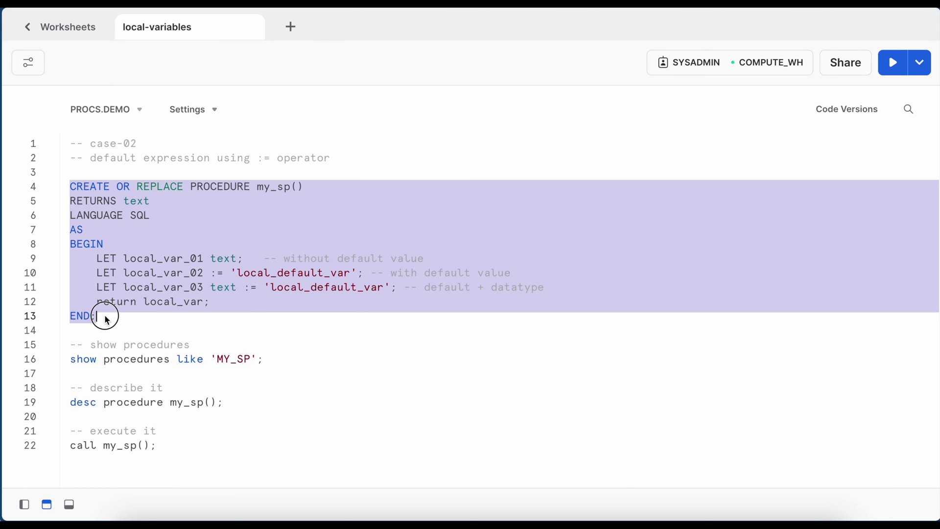
{"action": "left_click", "coordinate": [144, 302]}
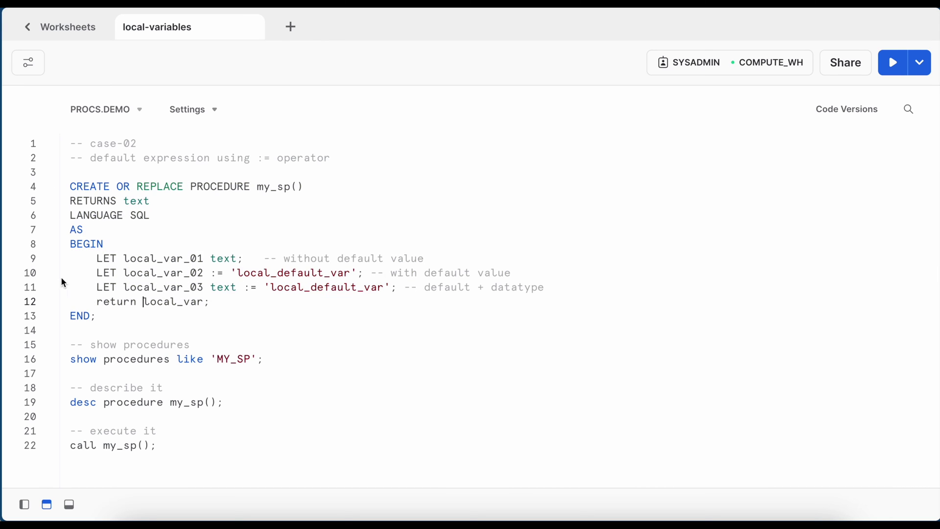
{"action": "double_click", "coordinate": [147, 272]}
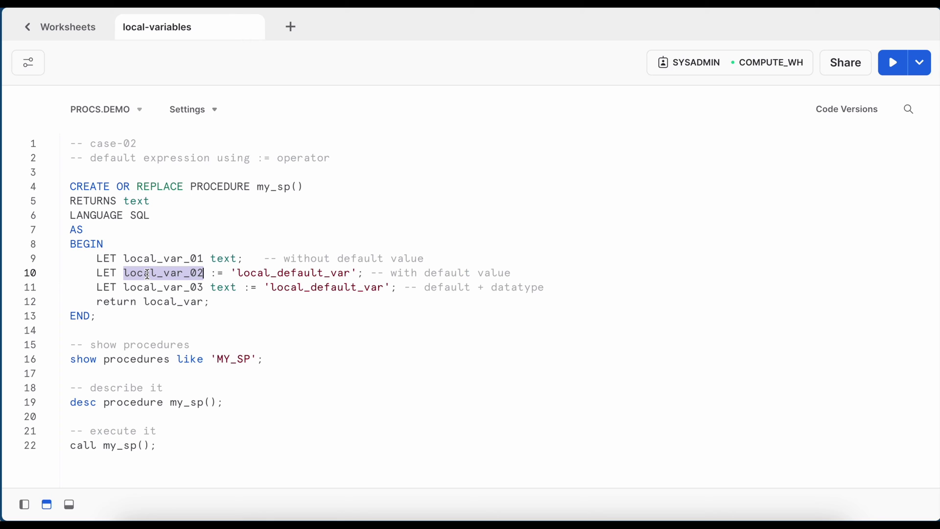
{"action": "left_click", "coordinate": [226, 273]}
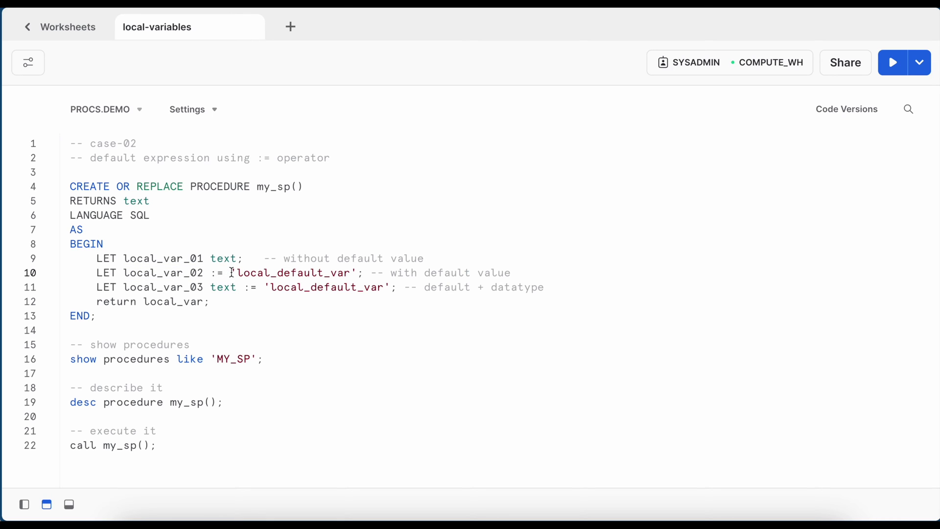
{"action": "left_click", "coordinate": [213, 273]}
{"action": "left_click_drag", "start_coordinate": [213, 273], "coordinate": [224, 273]}
{"action": "double_click", "coordinate": [203, 287]}
{"action": "double_click", "coordinate": [221, 289]}
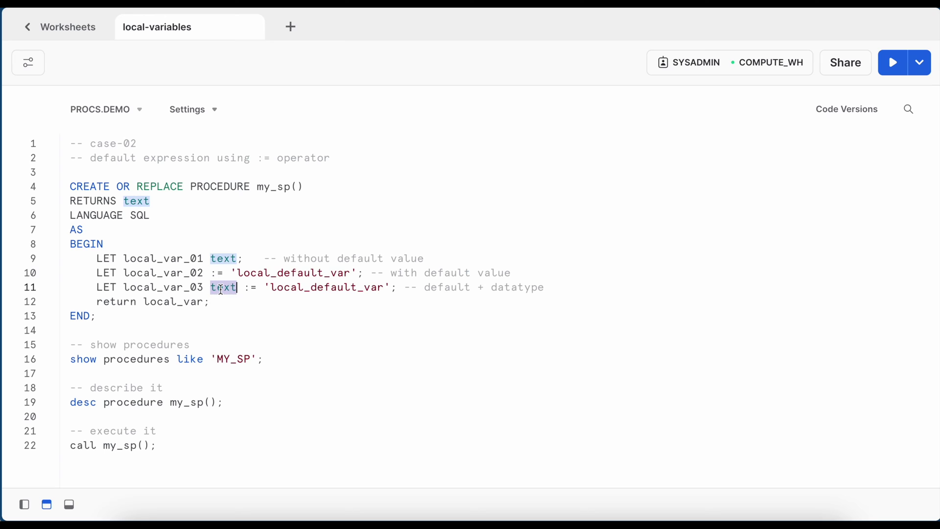
{"action": "double_click", "coordinate": [250, 289]}
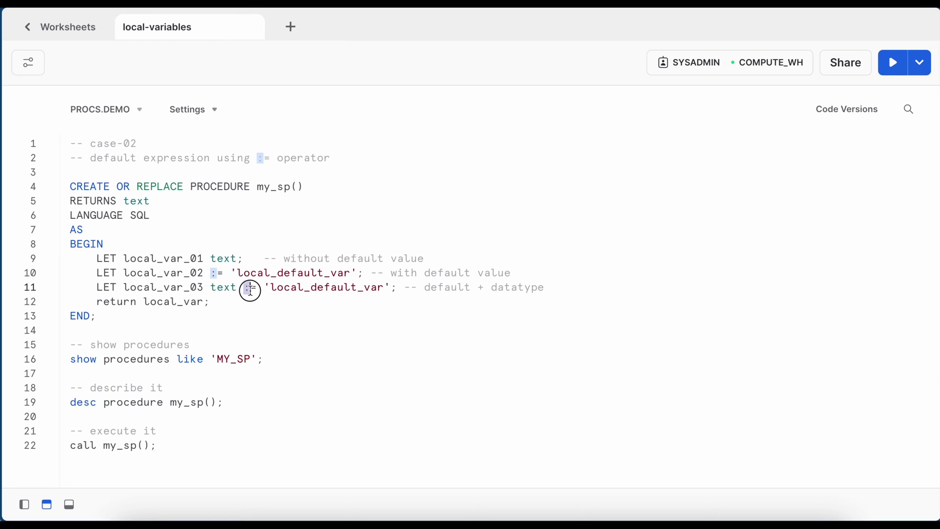
Step: Append _02 and _03 to the default strings and recreate my_sp from lines 4–13
{"action": "left_click", "coordinate": [350, 273]}
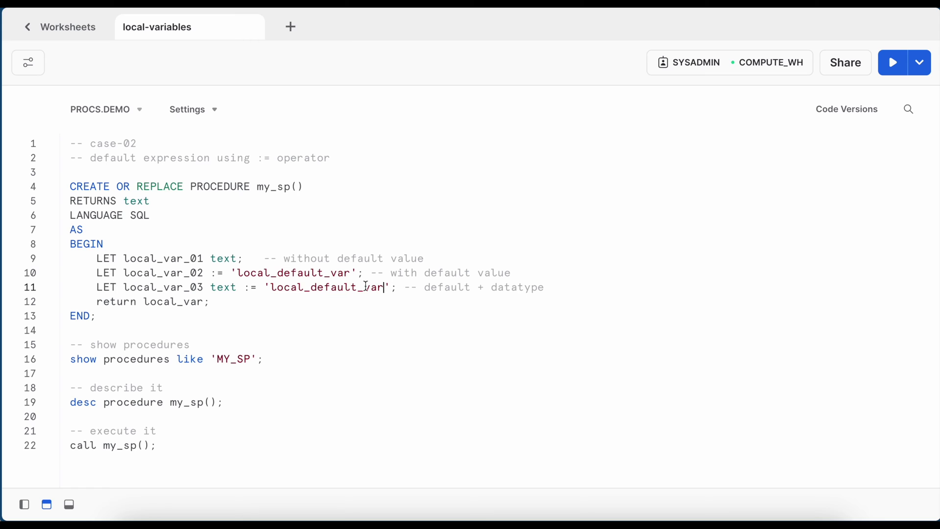
{"action": "left_click", "coordinate": [350, 275]}
{"action": "type", "text": "_02"}
{"action": "left_click", "coordinate": [384, 288]}
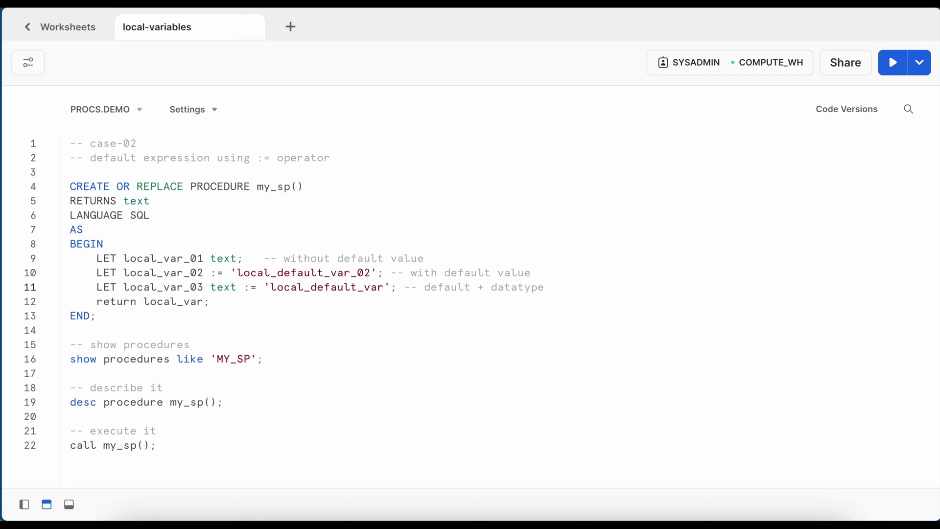
{"action": "type", "text": "_03"}
{"action": "left_click_drag", "start_coordinate": [116, 322], "coordinate": [69, 186]}
{"action": "left_click", "coordinate": [892, 62]}
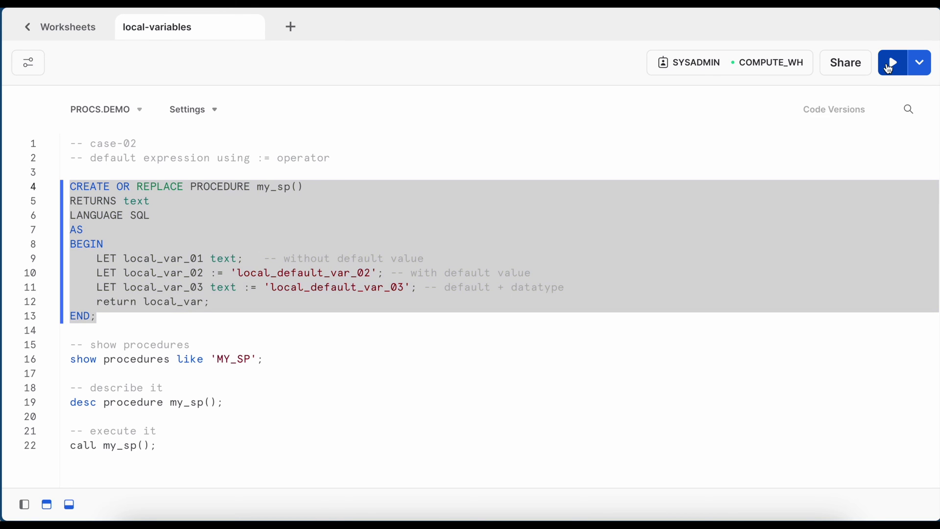
{"action": "left_click", "coordinate": [63, 236]}
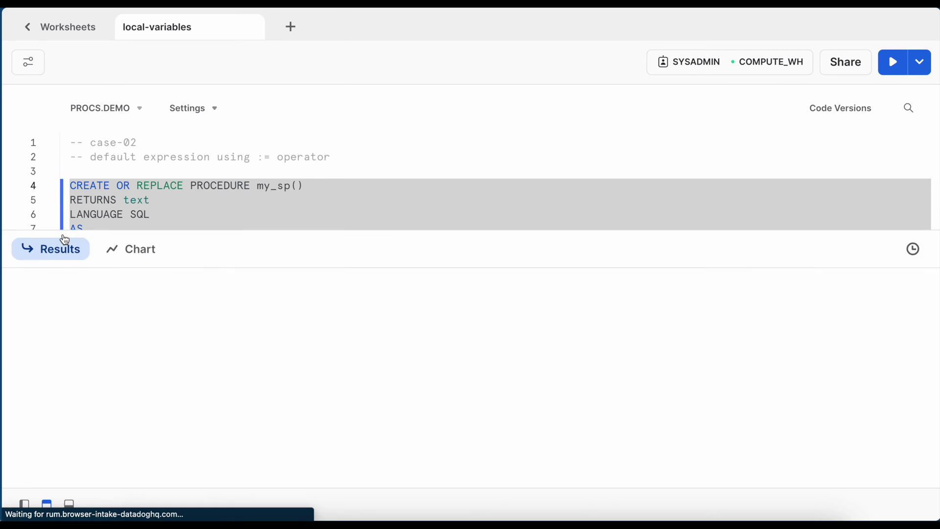
{"action": "left_click_drag", "start_coordinate": [166, 445], "coordinate": [34, 446]}
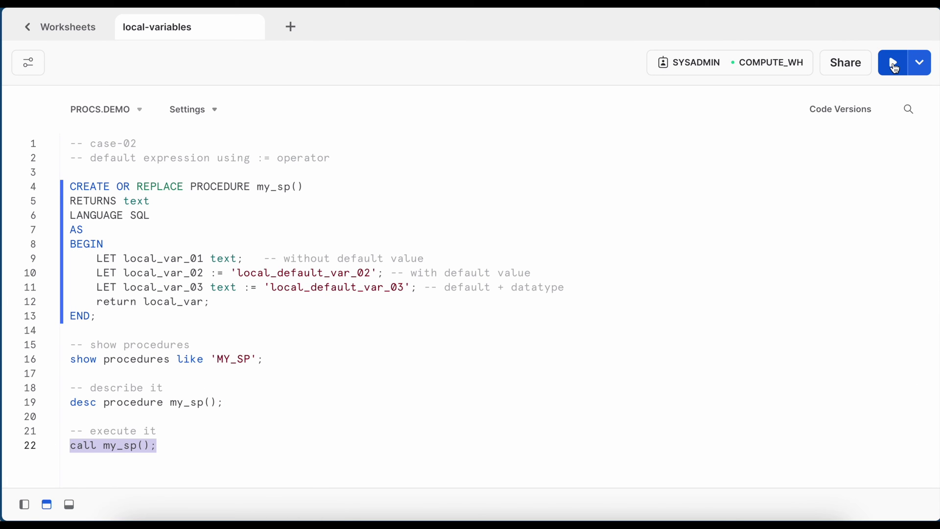
Step: Call my_sp, then make line 12 return local_var_03 and recreate the procedure
{"action": "left_click", "coordinate": [893, 62]}
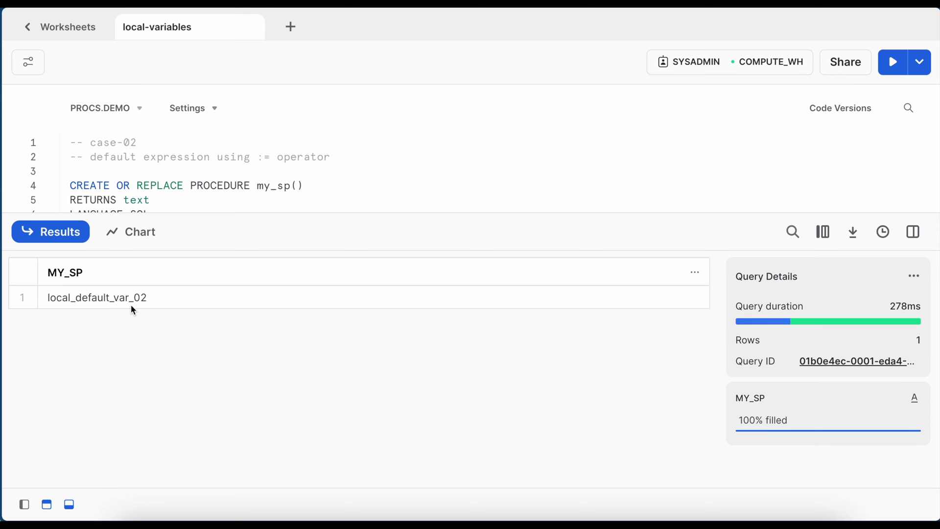
{"action": "left_click", "coordinate": [66, 240]}
{"action": "double_click", "coordinate": [181, 288]}
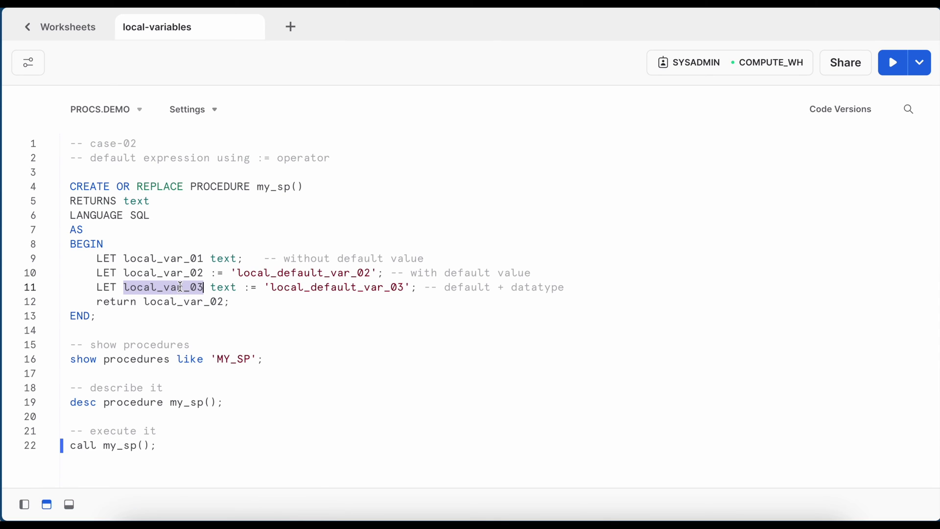
{"action": "key", "text": "ctrl+c"}
{"action": "double_click", "coordinate": [184, 302]}
{"action": "key", "text": "ctrl+v"}
{"action": "left_click_drag", "start_coordinate": [96, 316], "coordinate": [61, 188]}
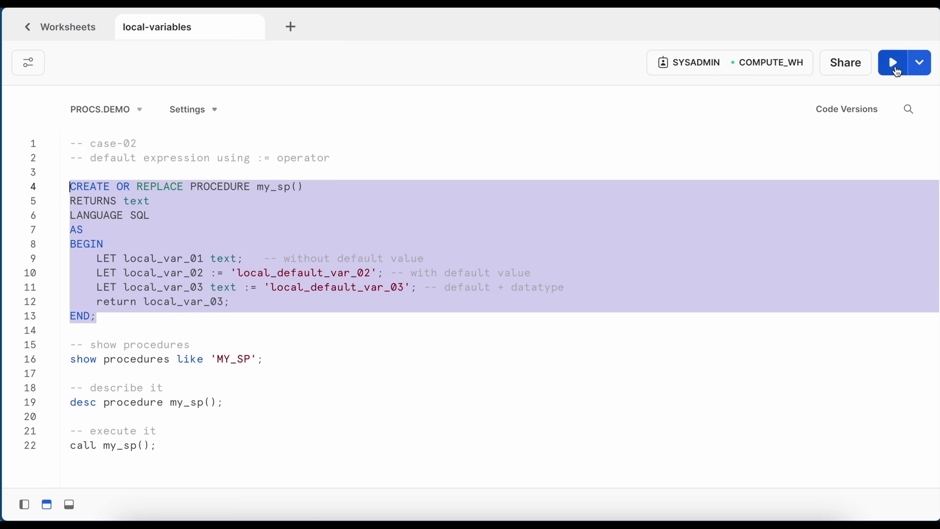
{"action": "left_click", "coordinate": [894, 62]}
Step: Call my_sp again to confirm it returns local_default_var_03
{"action": "left_click", "coordinate": [59, 231]}
{"action": "left_click_drag", "start_coordinate": [164, 446], "coordinate": [69, 446]}
{"action": "left_click", "coordinate": [894, 62]}
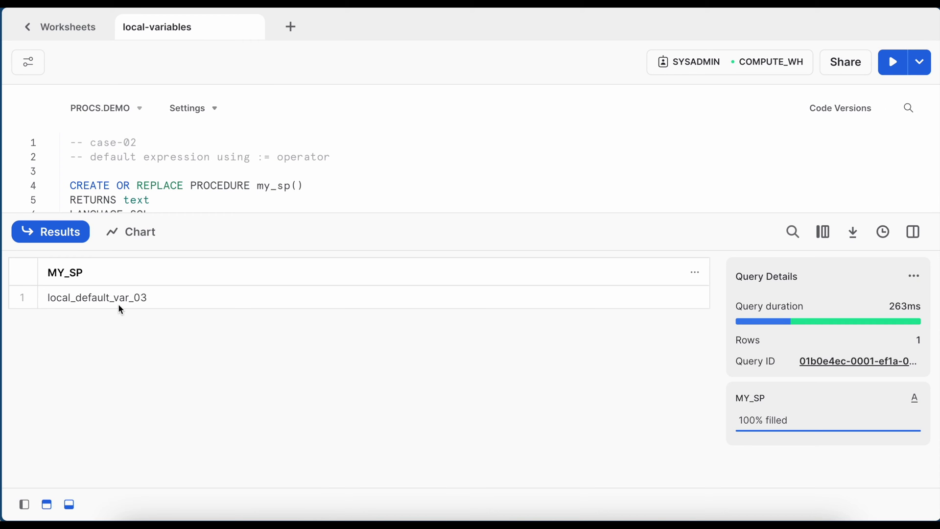
{"action": "left_click", "coordinate": [55, 231]}
{"action": "double_click", "coordinate": [251, 287]}
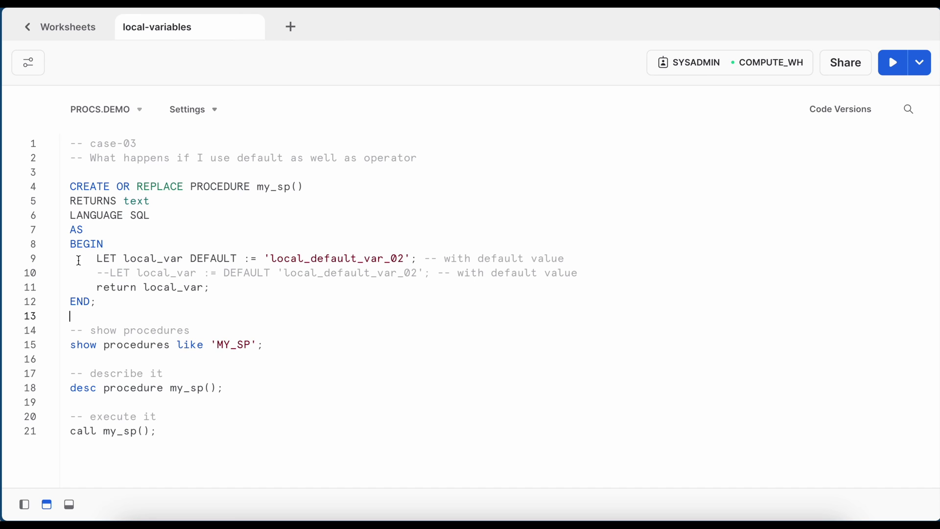
Step: Run the case-03 definition whose line 9 combines DEFAULT and :=, getting a syntax error
{"action": "double_click", "coordinate": [95, 260]}
{"action": "left_click", "coordinate": [208, 271], "text": "shift"}
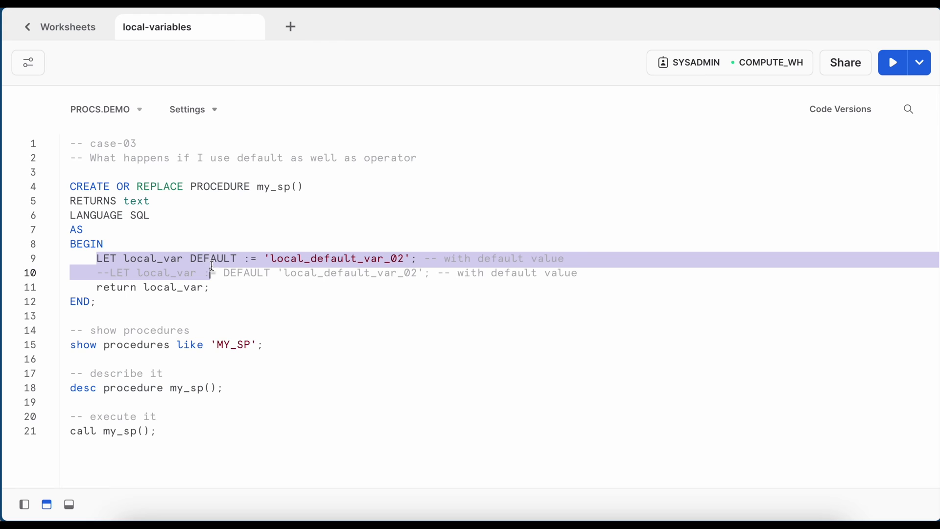
{"action": "double_click", "coordinate": [213, 260]}
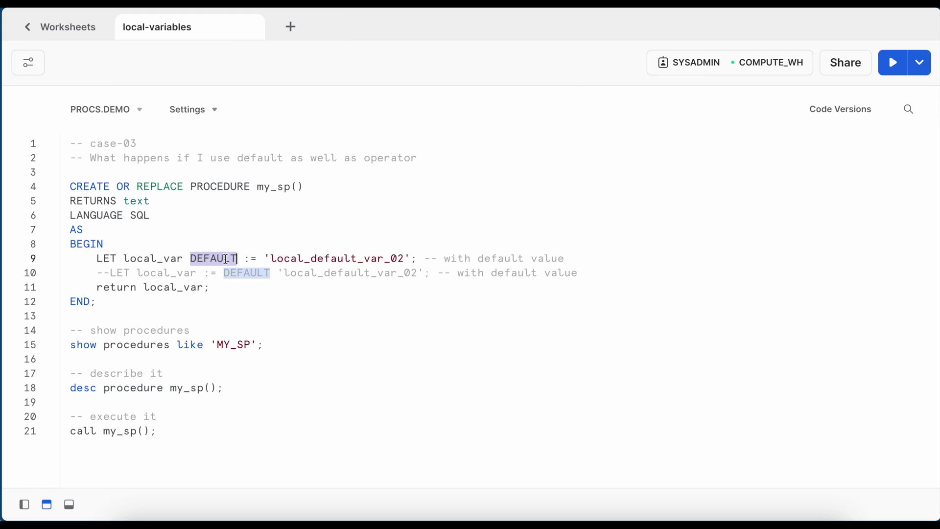
{"action": "left_click_drag", "start_coordinate": [244, 259], "coordinate": [258, 259]}
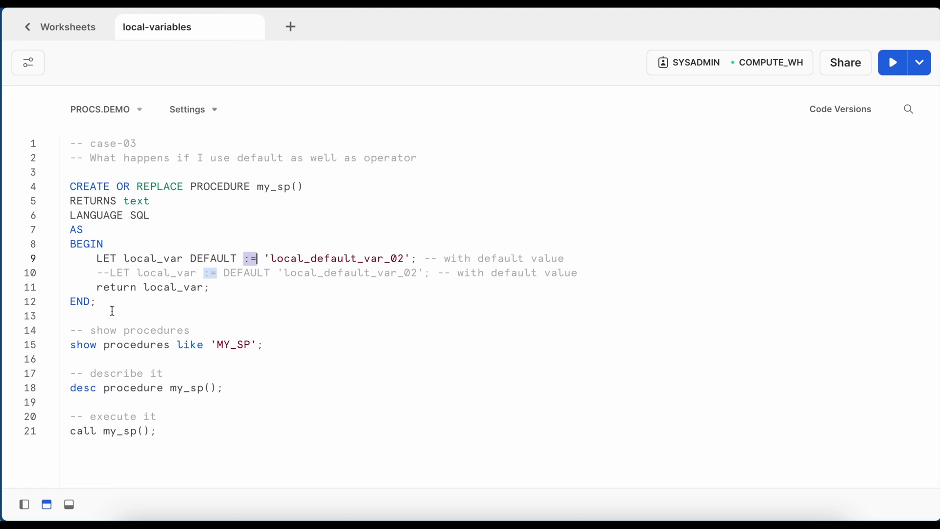
{"action": "left_click_drag", "start_coordinate": [97, 302], "coordinate": [68, 186]}
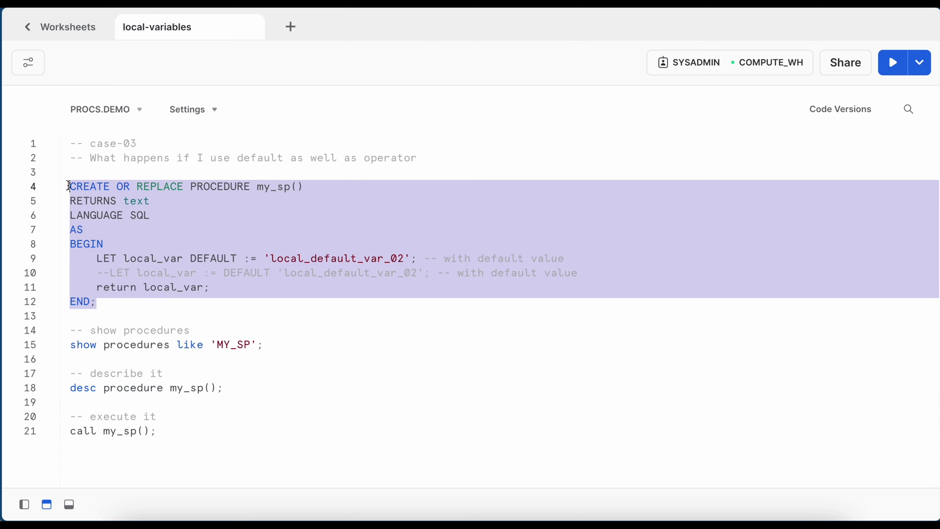
{"action": "left_click", "coordinate": [893, 63]}
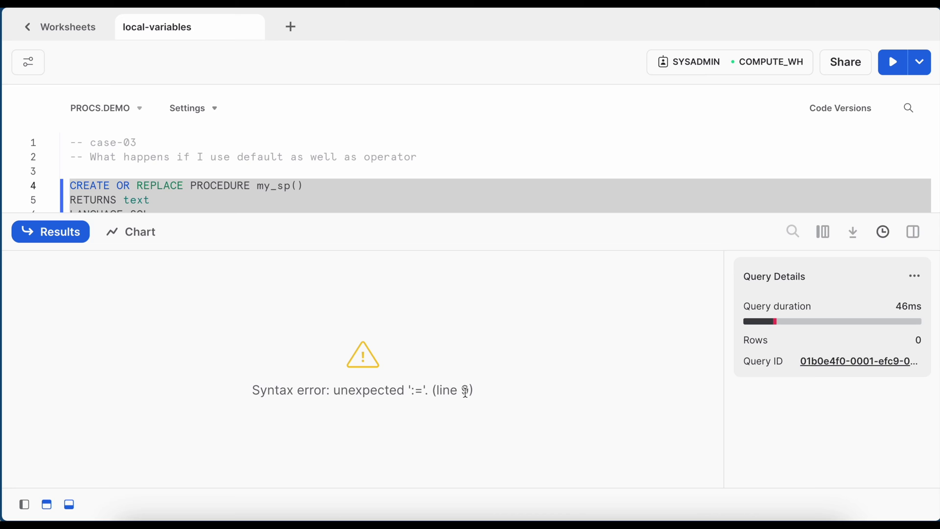
{"action": "left_click", "coordinate": [69, 230]}
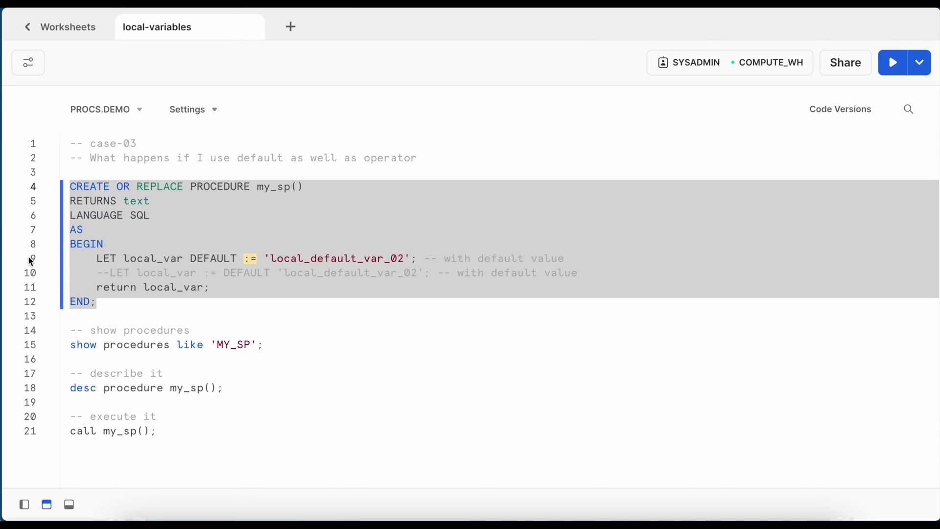
Step: Comment out line 9, uncomment the line 10 alternative, and rerun the definition
{"action": "left_click", "coordinate": [206, 258]}
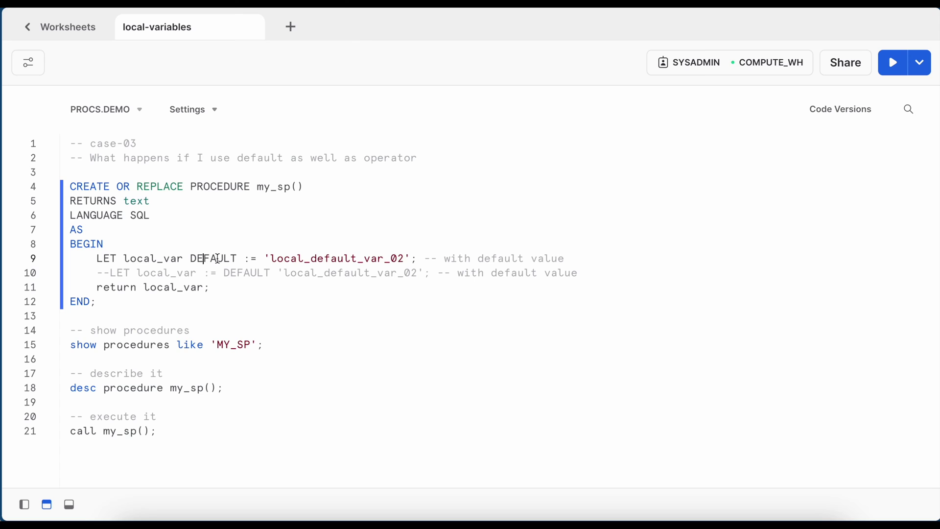
{"action": "double_click", "coordinate": [252, 259]}
{"action": "left_click", "coordinate": [97, 259]}
{"action": "key", "text": "ctrl+slash"}
{"action": "key", "text": "Down"}
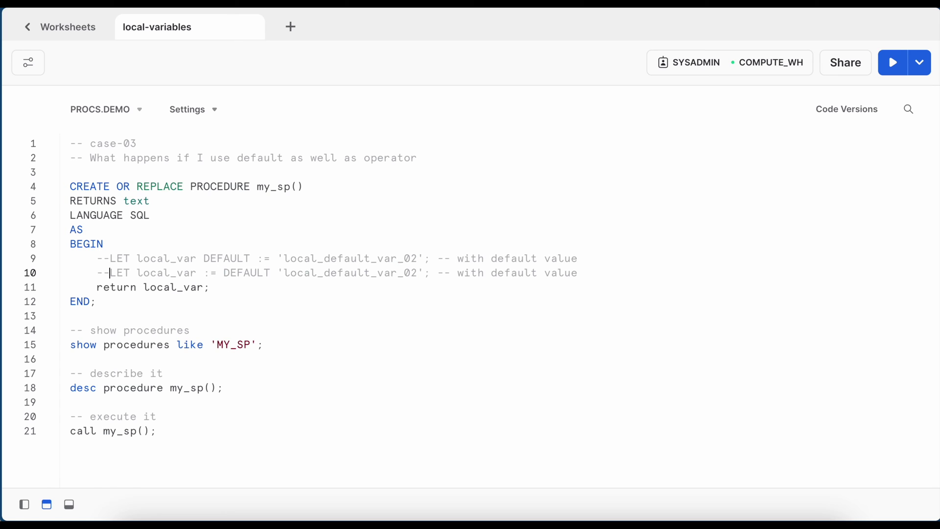
{"action": "key", "text": "ctrl+slash"}
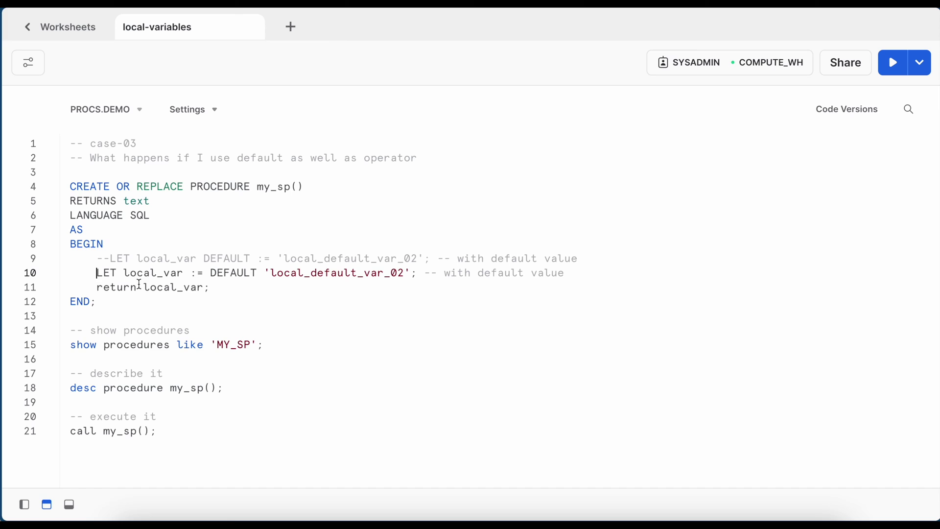
{"action": "left_click", "coordinate": [193, 274]}
{"action": "double_click", "coordinate": [225, 273]}
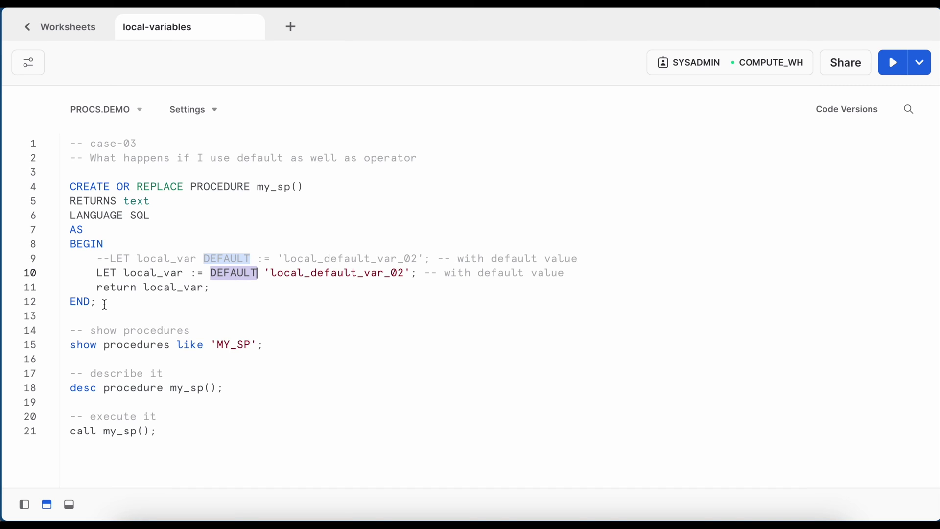
{"action": "left_click_drag", "start_coordinate": [104, 304], "coordinate": [56, 187]}
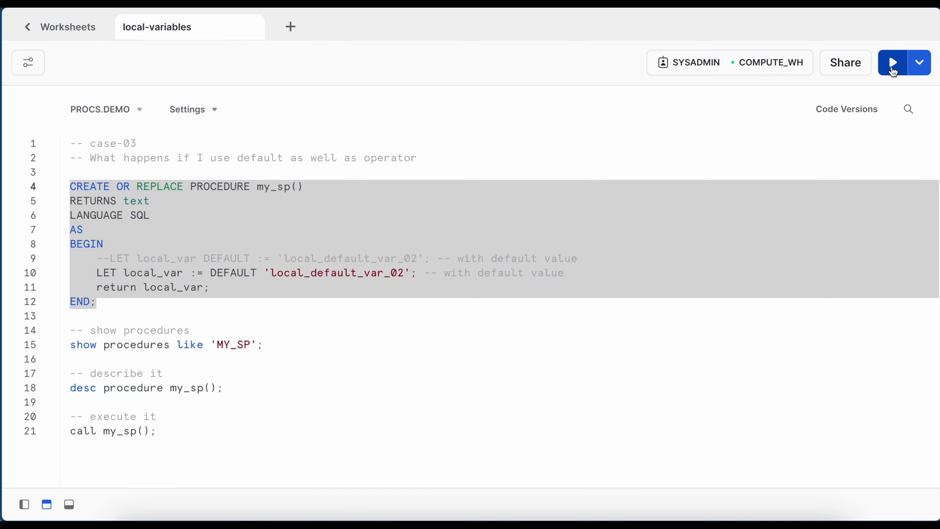
{"action": "left_click", "coordinate": [893, 63]}
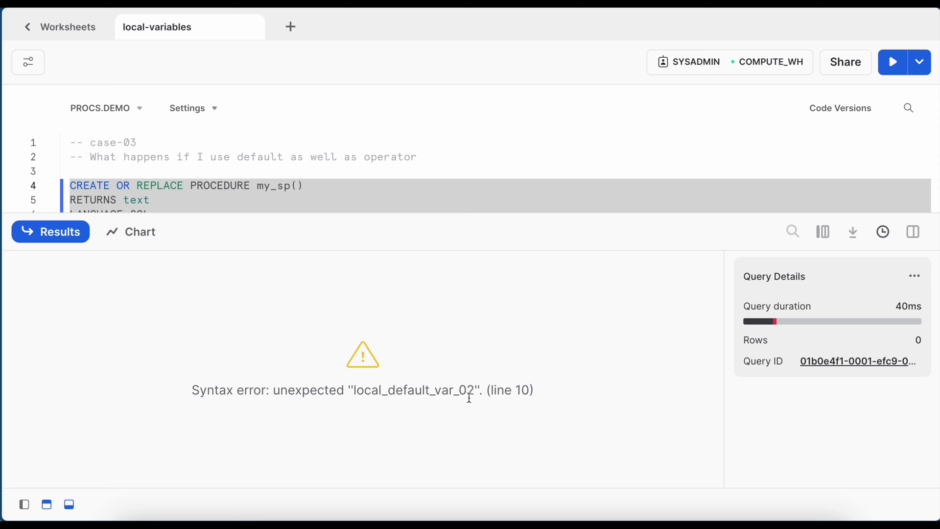
{"action": "key", "text": "ctrl+shift+k"}
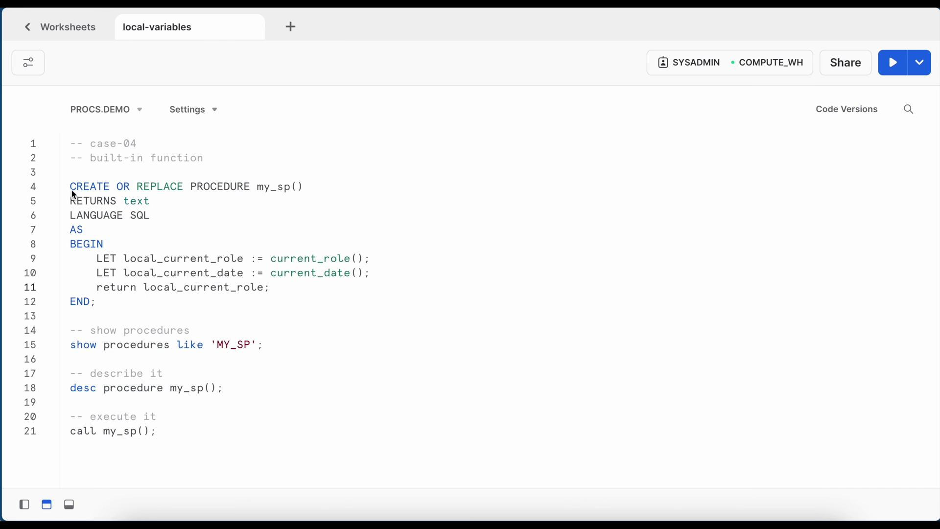
Step: Review the current_role() and current_date() variables, then create the case-04 procedure from lines 4–12
{"action": "double_click", "coordinate": [169, 262]}
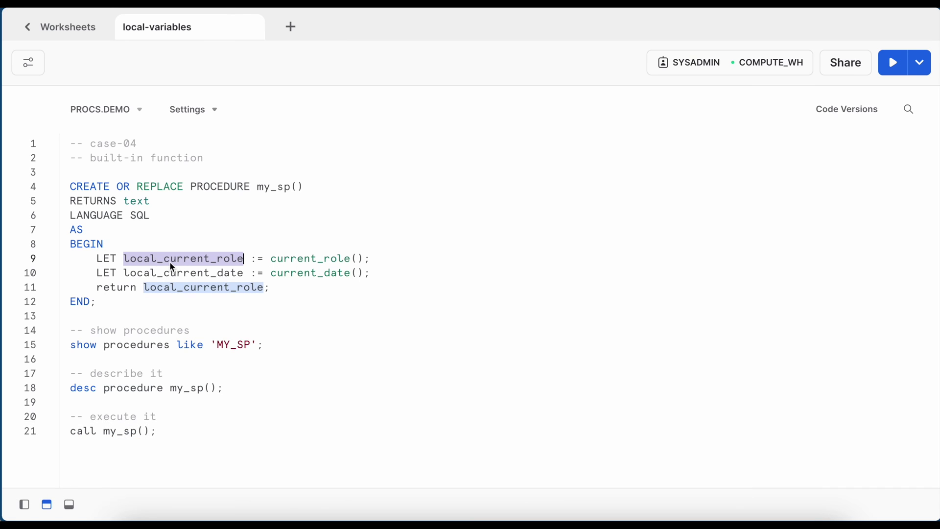
{"action": "left_click", "coordinate": [270, 261]}
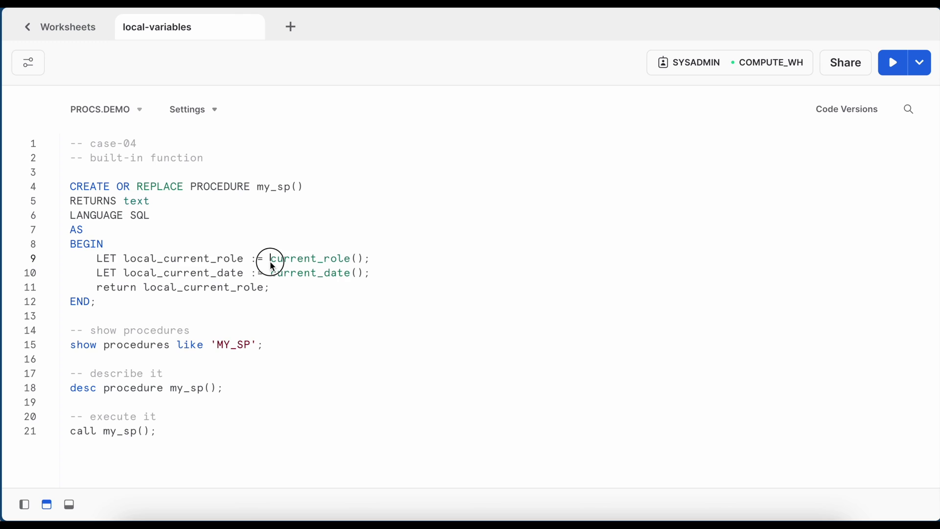
{"action": "left_click_drag", "start_coordinate": [269, 262], "coordinate": [358, 265]}
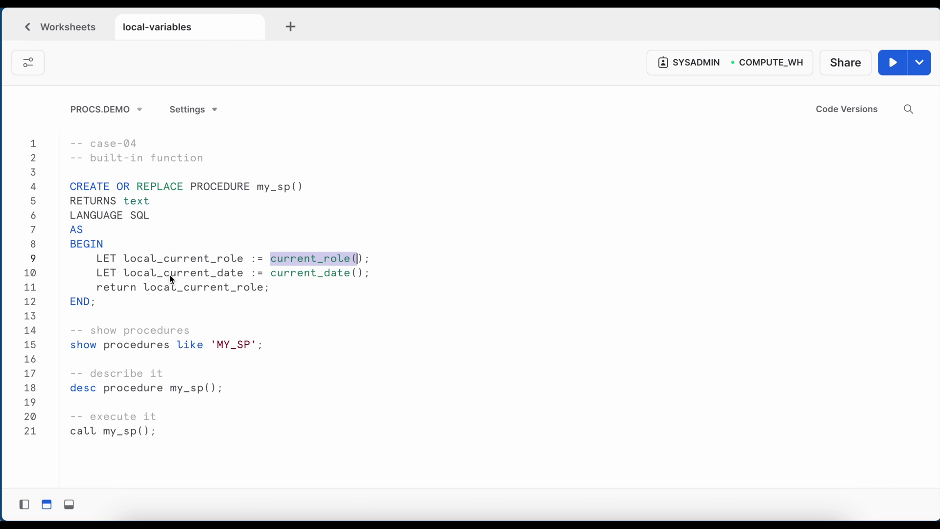
{"action": "double_click", "coordinate": [301, 275]}
{"action": "left_click_drag", "start_coordinate": [70, 186], "coordinate": [96, 301]}
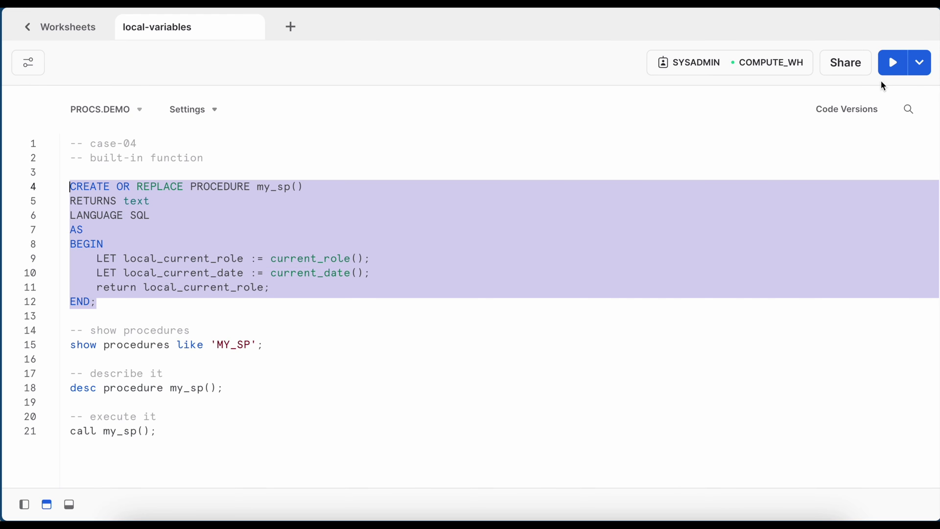
{"action": "left_click", "coordinate": [892, 61]}
{"action": "left_click", "coordinate": [69, 504]}
Step: Call my_sp() and view the returned SYSADMIN role
{"action": "left_click_drag", "start_coordinate": [159, 430], "coordinate": [70, 431]}
{"action": "left_click", "coordinate": [893, 62]}
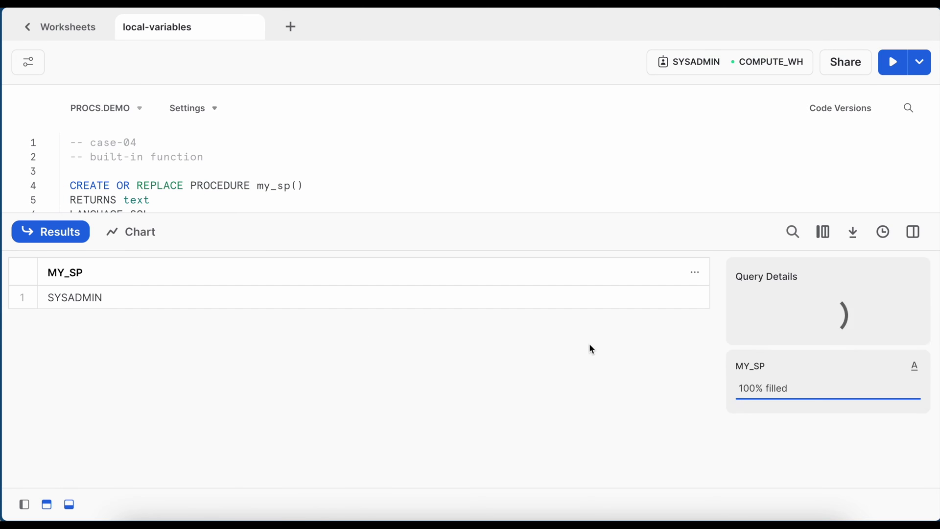
{"action": "left_click", "coordinate": [92, 299]}
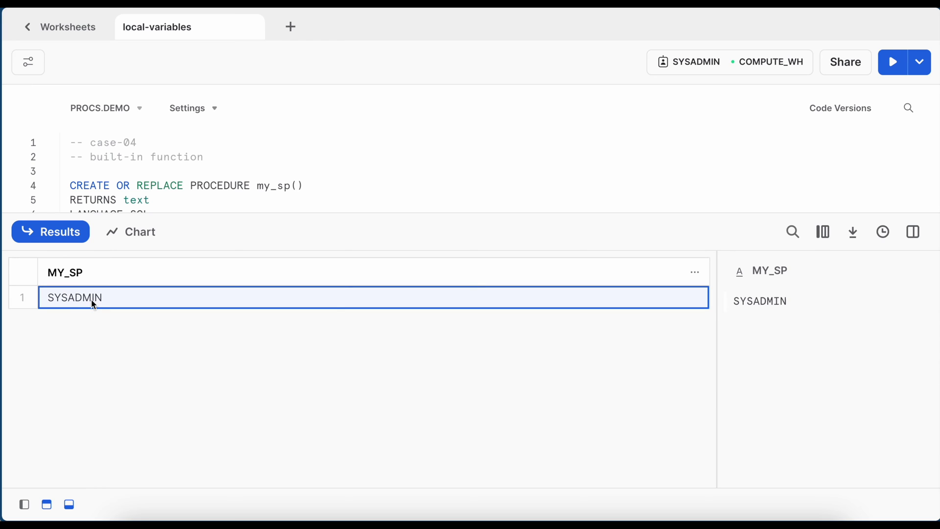
{"action": "mouse_move", "coordinate": [740, 272]}
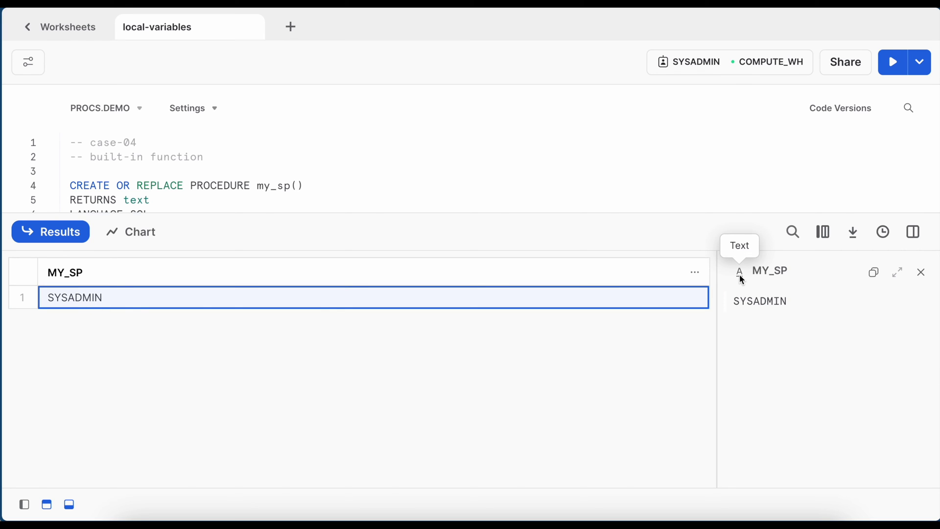
{"action": "left_click", "coordinate": [66, 239]}
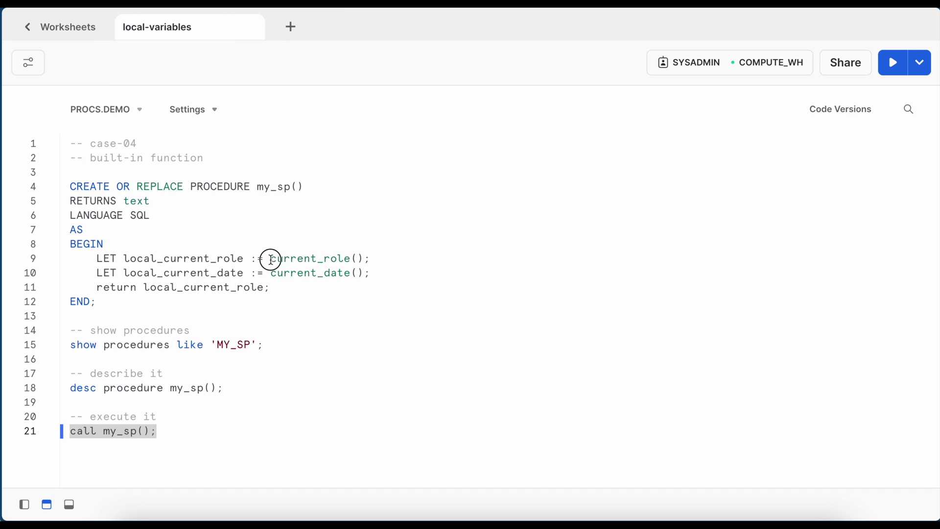
{"action": "left_click_drag", "start_coordinate": [270, 258], "coordinate": [370, 259]}
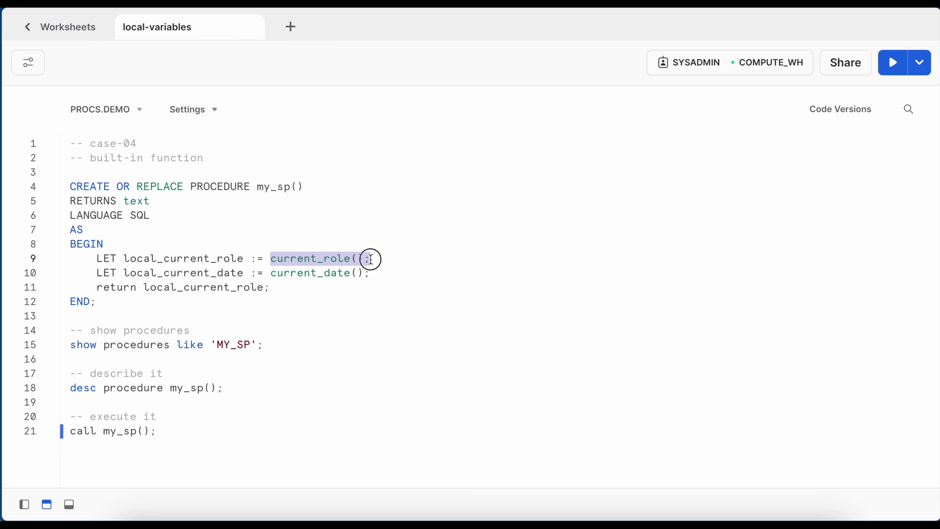
Step: Return local_current_date from my_sp, recreate it, and call it to get 2023-12-10
{"action": "double_click", "coordinate": [234, 274]}
{"action": "key", "text": "ctrl+c"}
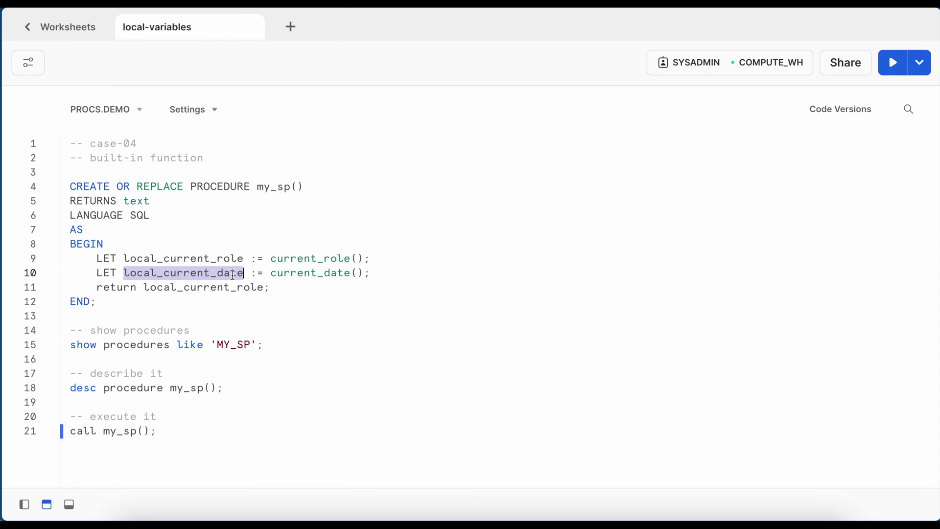
{"action": "double_click", "coordinate": [221, 288]}
{"action": "key", "text": "ctrl+v"}
{"action": "key", "text": "ctrl+Return"}
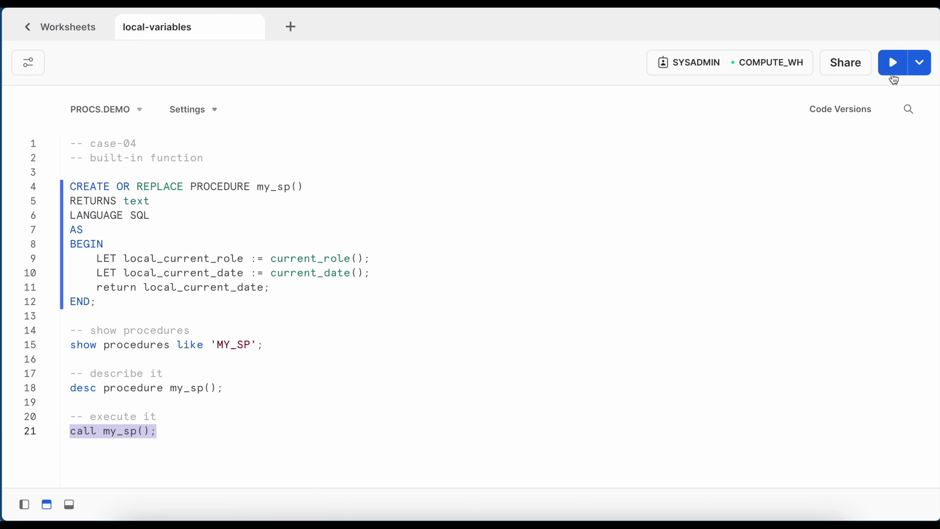
{"action": "left_click", "coordinate": [892, 74]}
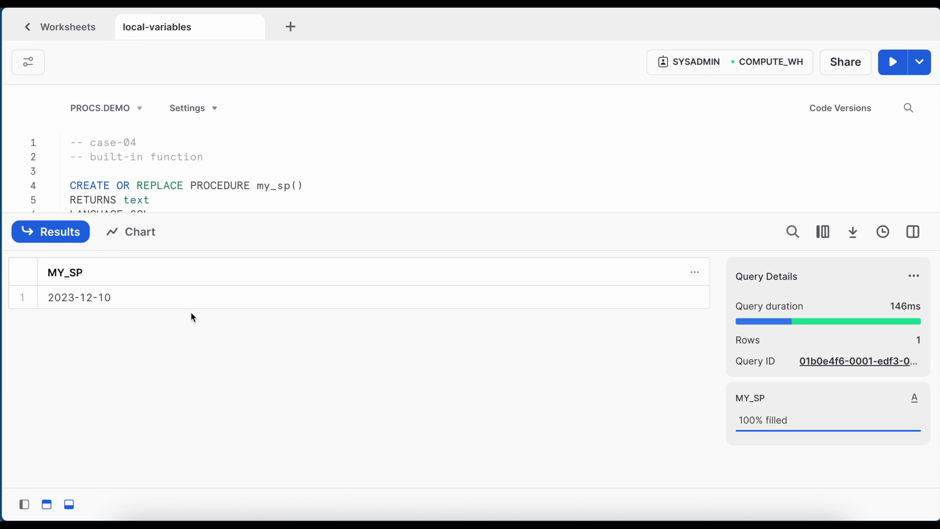
{"action": "left_click", "coordinate": [74, 301]}
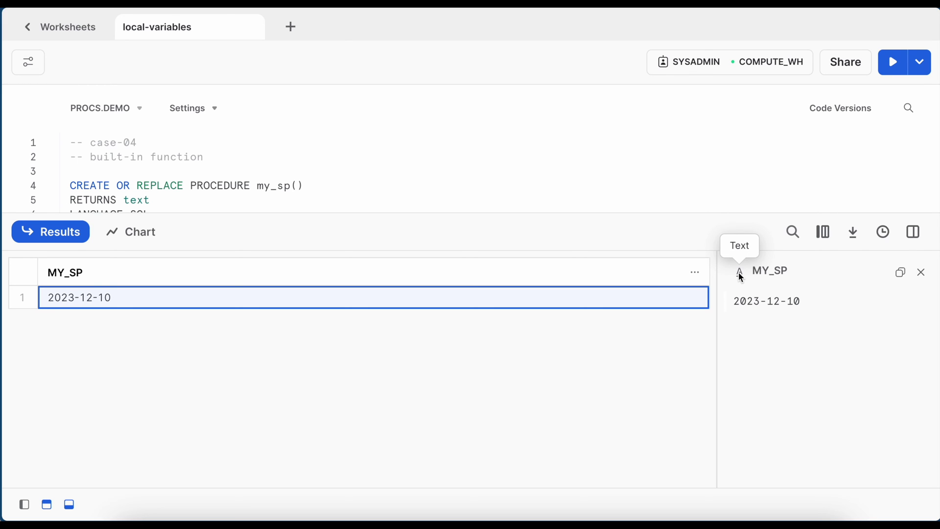
{"action": "left_click", "coordinate": [53, 232]}
Step: Change the RETURNS type to date and recreate the procedure
{"action": "double_click", "coordinate": [141, 202]}
{"action": "type", "text": "da"}
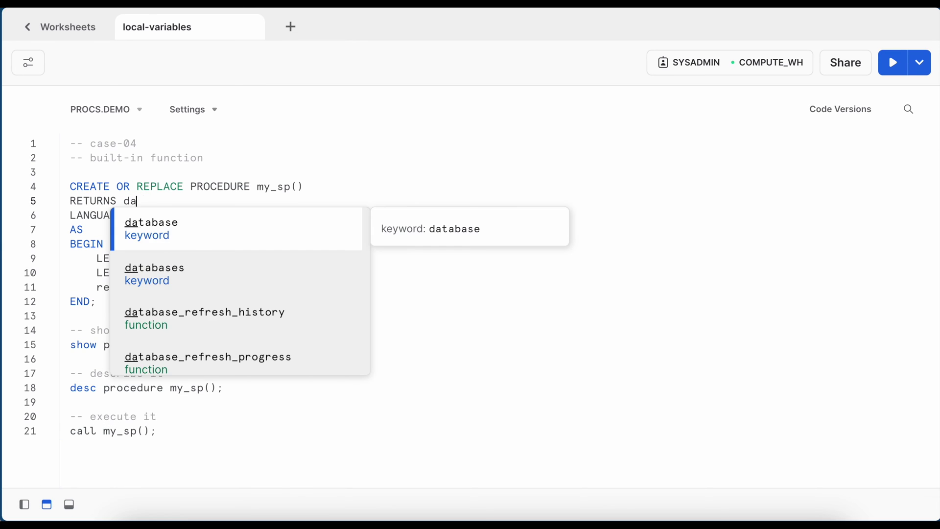
{"action": "type", "text": "te"}
{"action": "left_click", "coordinate": [184, 187]}
{"action": "left_click_drag", "start_coordinate": [96, 303], "coordinate": [70, 188]}
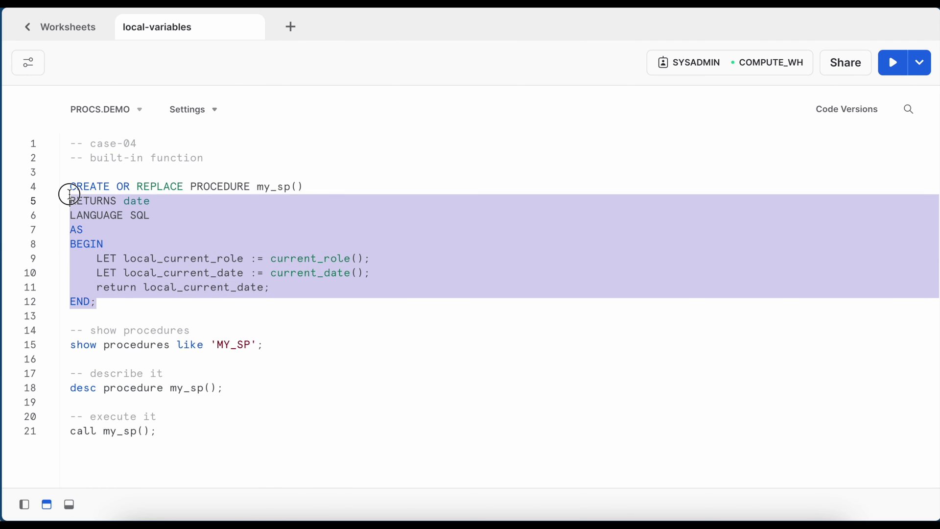
{"action": "left_click", "coordinate": [882, 64]}
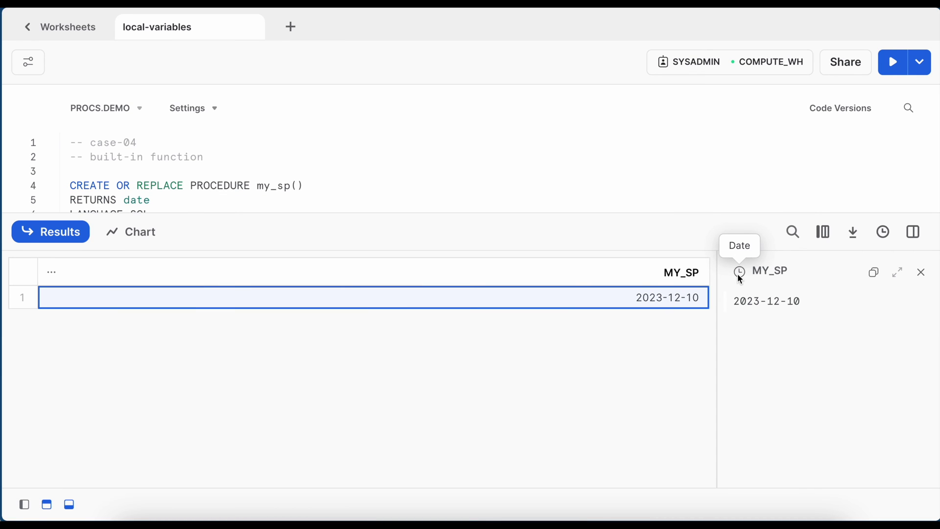
{"action": "left_click_drag", "start_coordinate": [158, 215], "coordinate": [158, 485]}
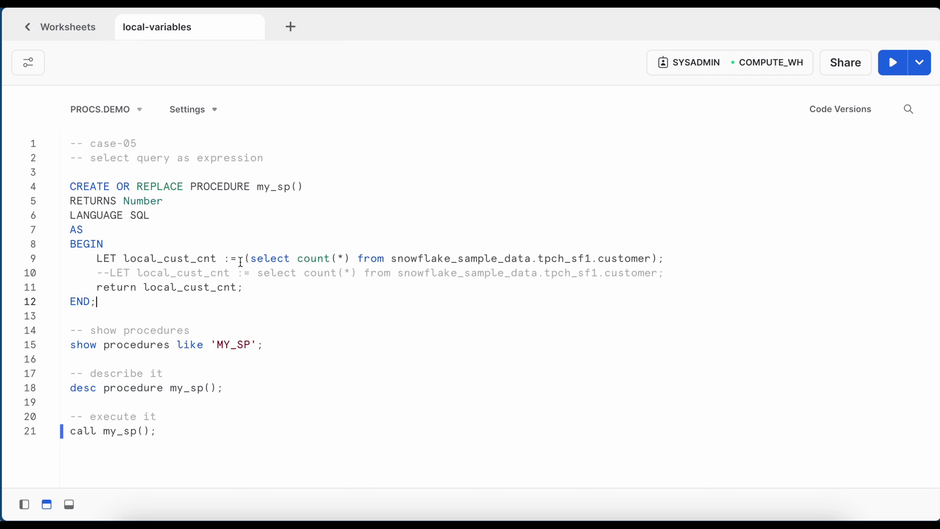
Step: Create the case-05 procedure with the parenthesised count(*) subquery assignment
{"action": "left_click", "coordinate": [244, 259]}
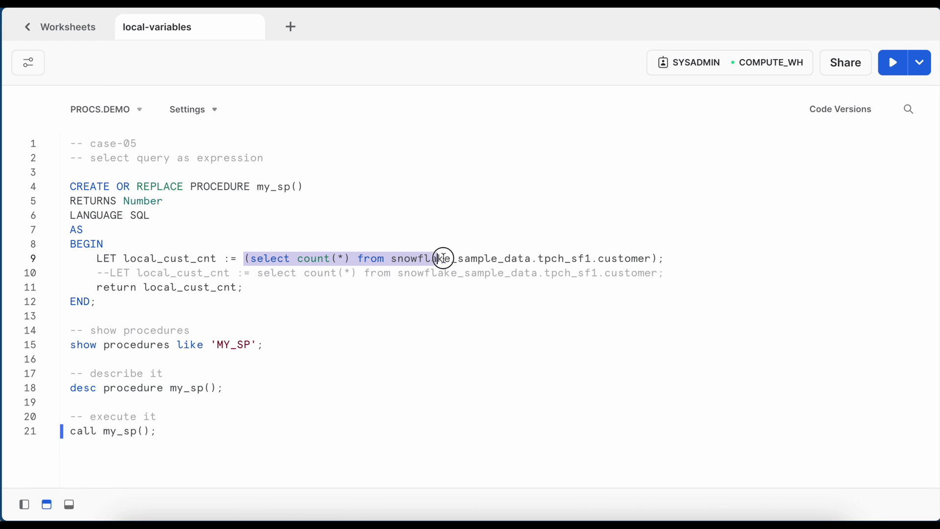
{"action": "left_click_drag", "start_coordinate": [243, 259], "coordinate": [688, 259]}
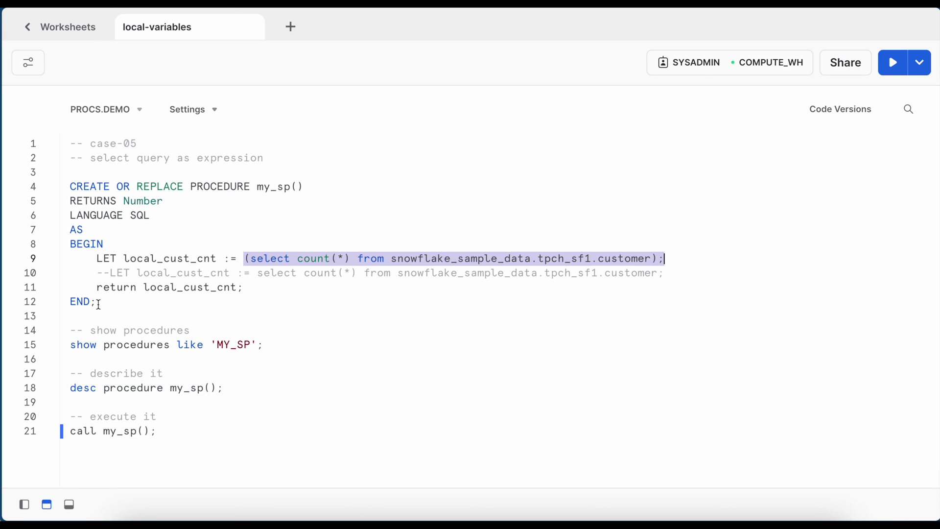
{"action": "left_click", "coordinate": [98, 304]}
{"action": "left_click", "coordinate": [893, 62]}
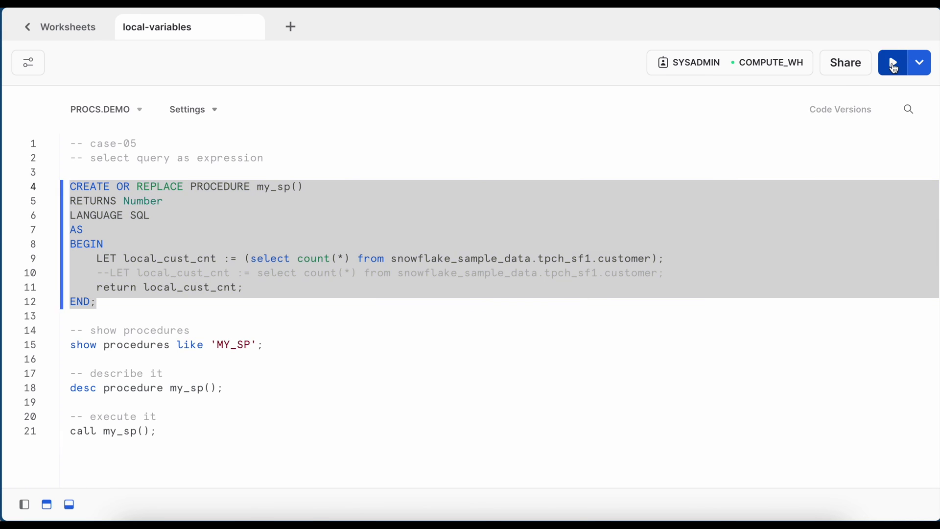
{"action": "left_click", "coordinate": [51, 238]}
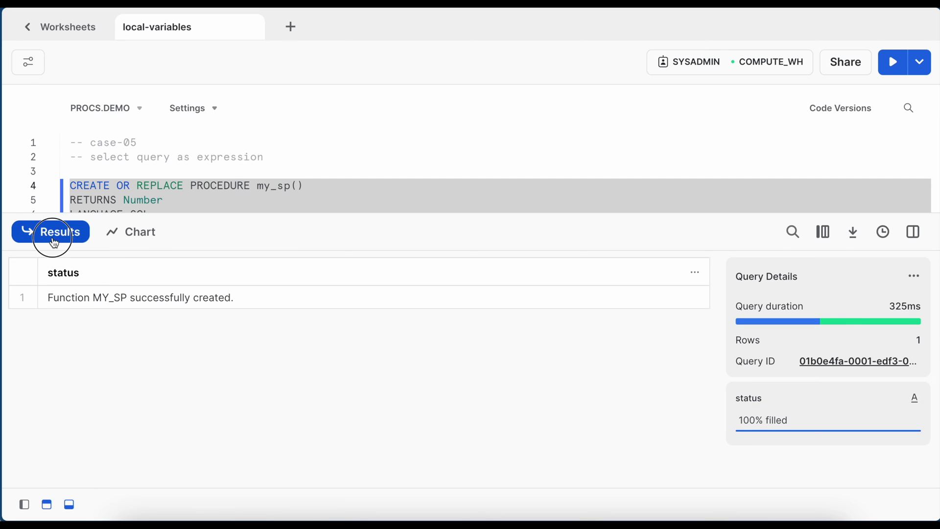
Step: Call my_sp() and read the LOCAL_CUST_CNT type-inference compilation error
{"action": "left_click_drag", "start_coordinate": [158, 430], "coordinate": [65, 430]}
{"action": "left_click", "coordinate": [893, 63]}
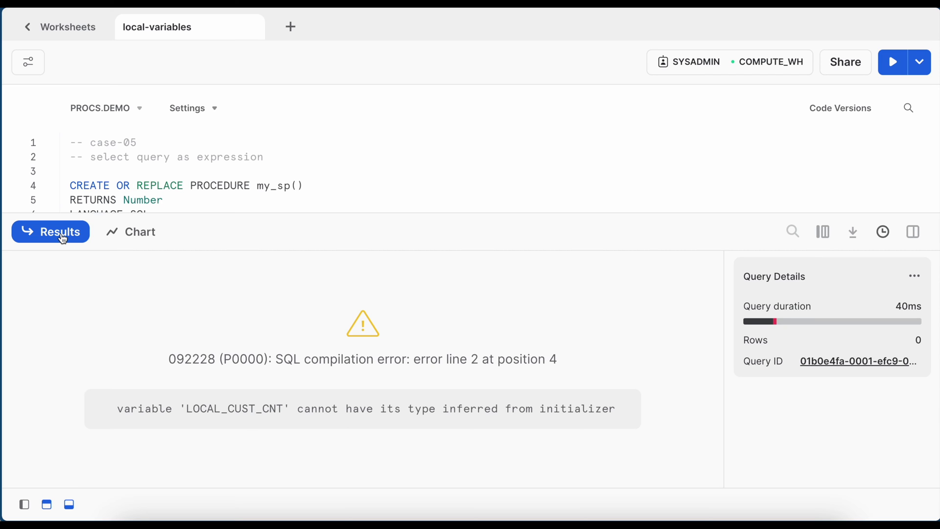
{"action": "left_click_drag", "start_coordinate": [453, 359], "coordinate": [568, 364]}
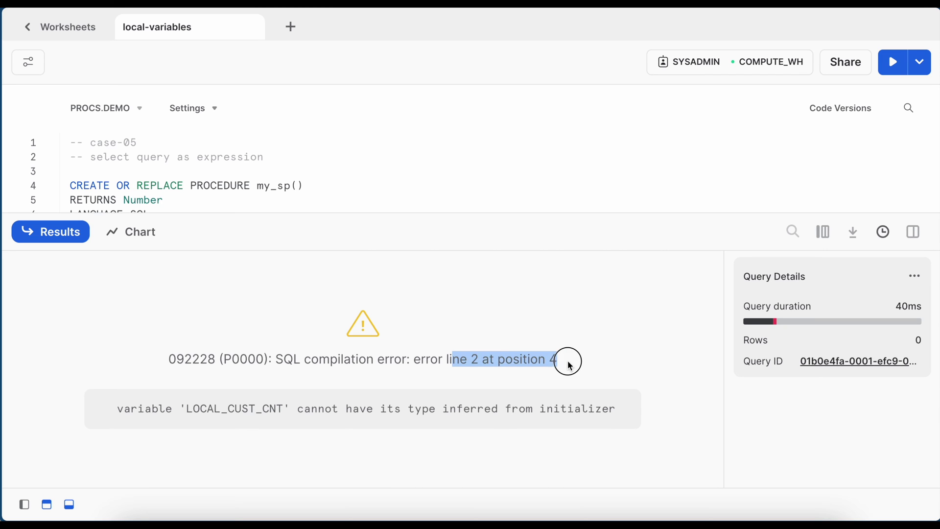
{"action": "left_click", "coordinate": [87, 240]}
{"action": "left_click_drag", "start_coordinate": [84, 244], "coordinate": [665, 259]}
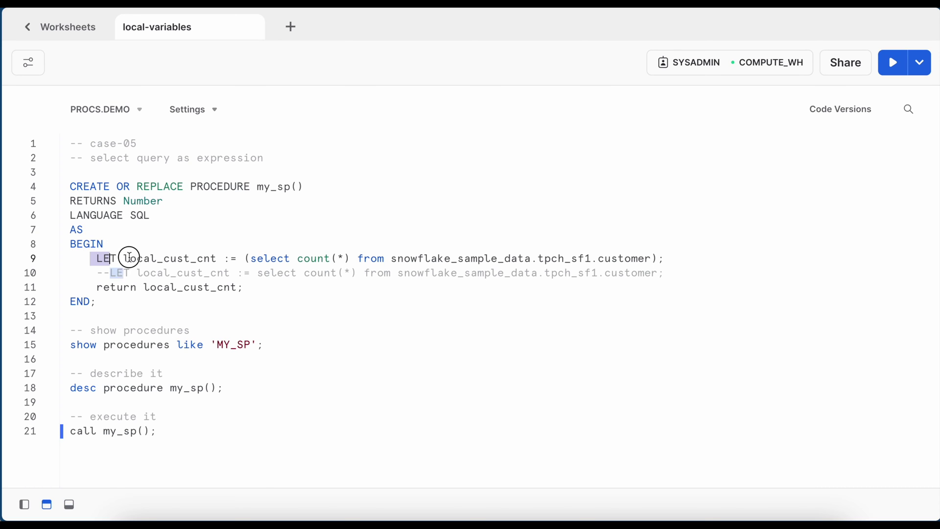
Step: Declare local_cust_cnt as number and recreate the procedure
{"action": "left_click", "coordinate": [225, 259]}
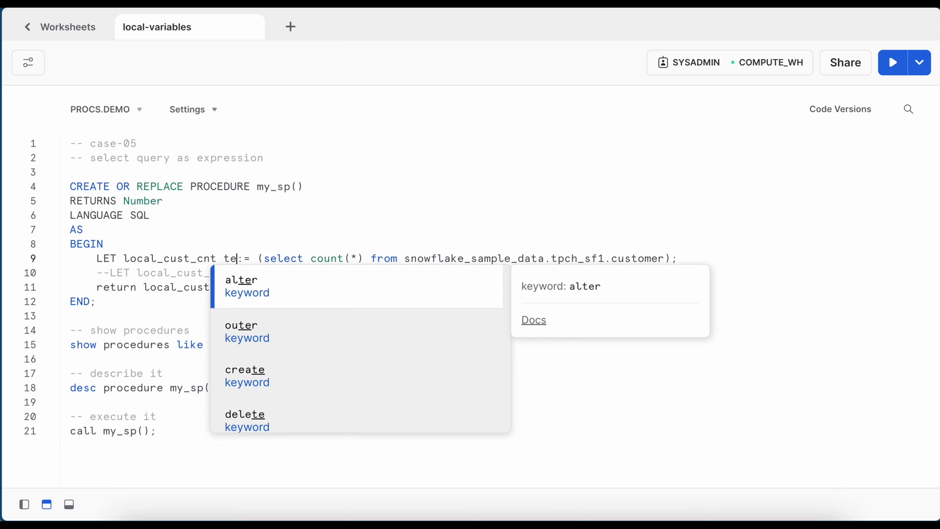
{"action": "type", "text": "number"}
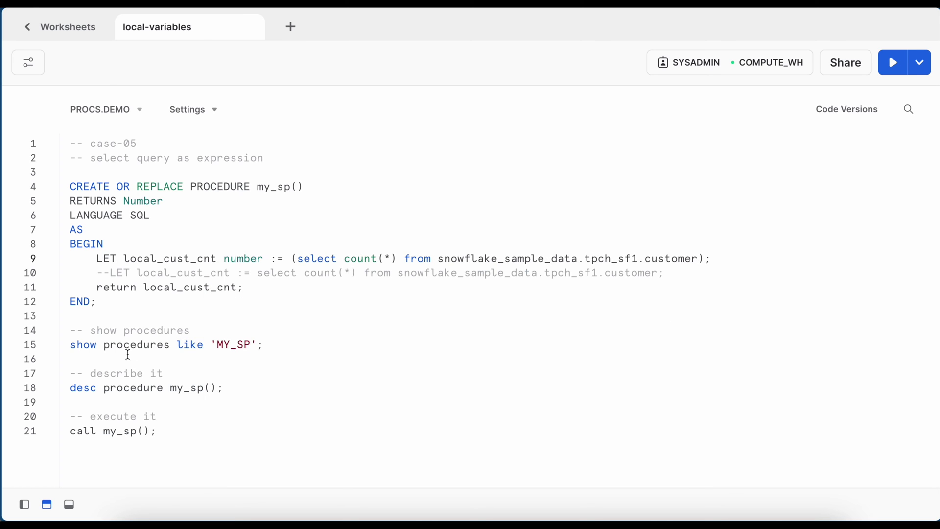
{"action": "left_click_drag", "start_coordinate": [99, 309], "coordinate": [67, 187]}
{"action": "left_click", "coordinate": [894, 67]}
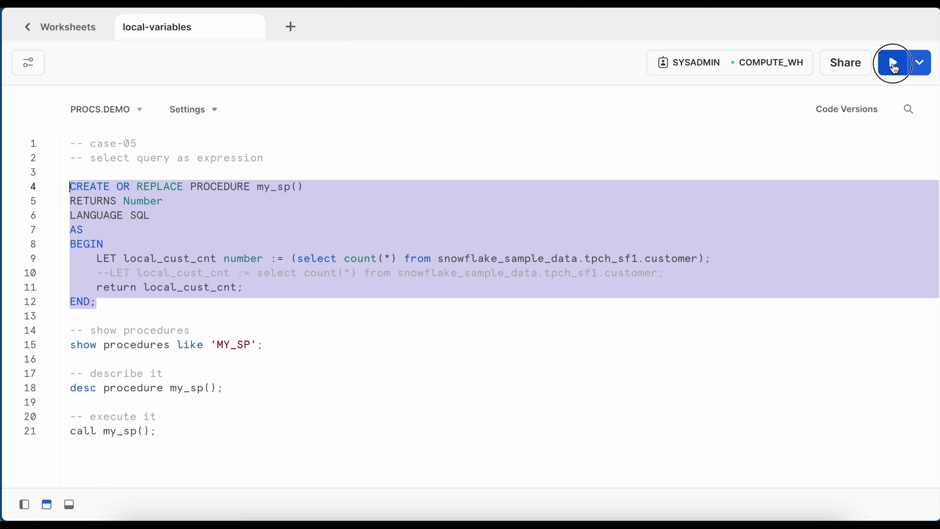
Step: Call my_sp() and view the 150000 result
{"action": "left_click", "coordinate": [105, 430]}
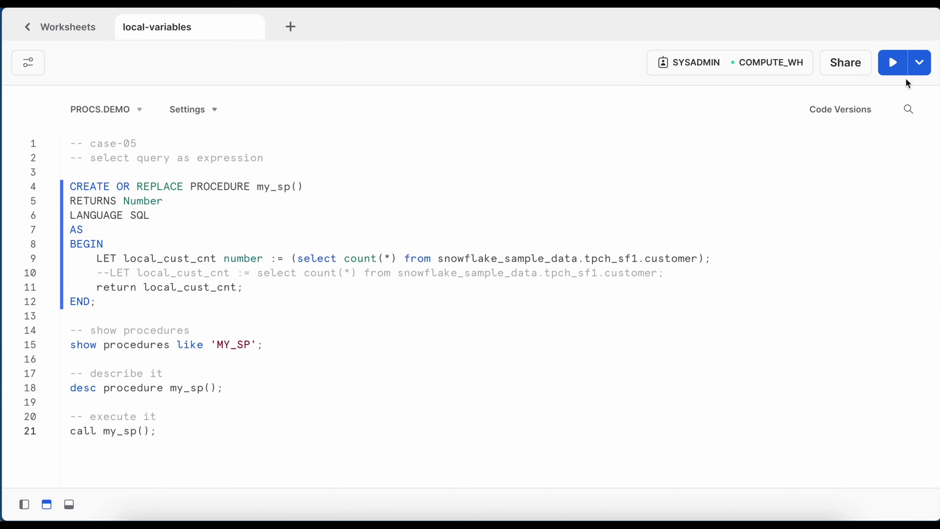
{"action": "left_click", "coordinate": [893, 65]}
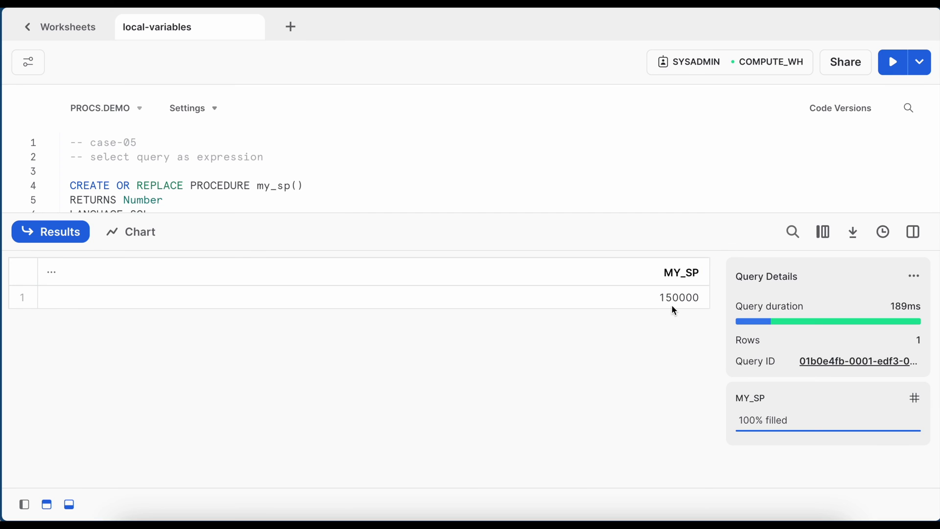
{"action": "left_click_drag", "start_coordinate": [93, 214], "coordinate": [146, 471]}
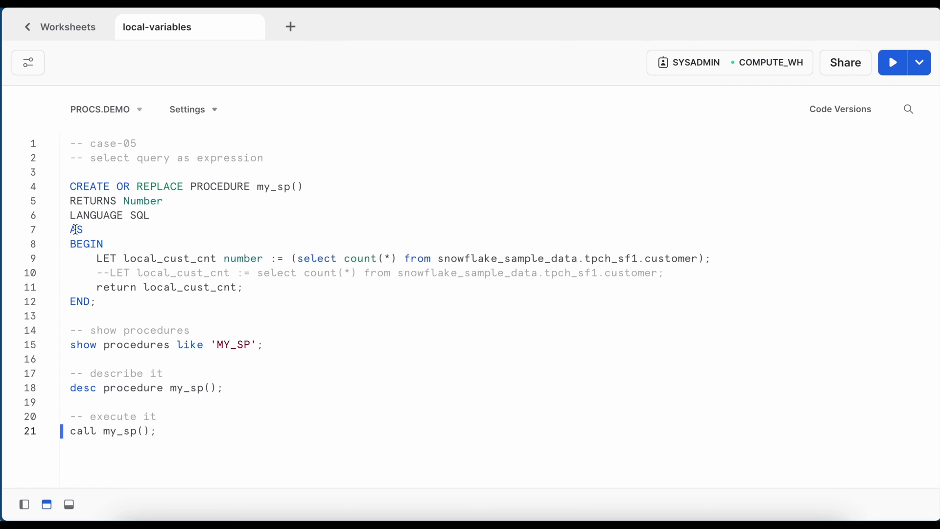
{"action": "left_click", "coordinate": [662, 298]}
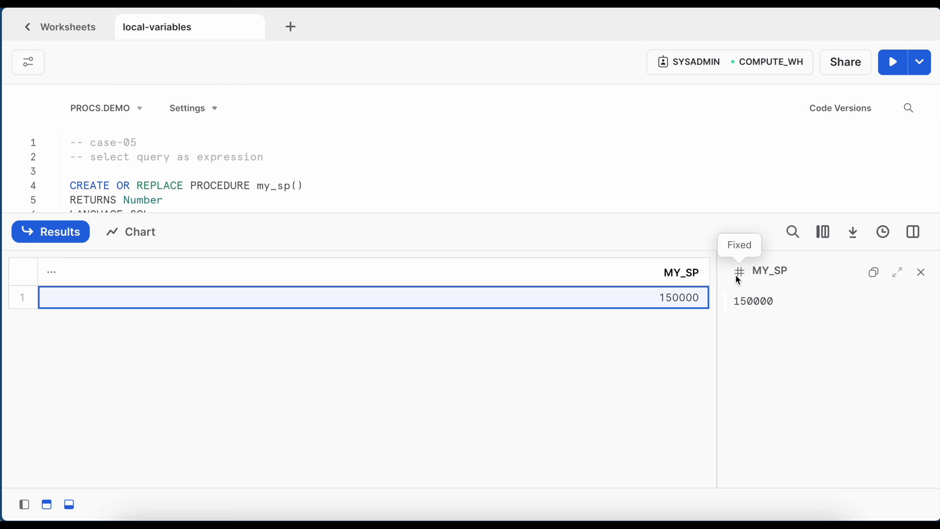
{"action": "left_click", "coordinate": [59, 230]}
Step: Comment out line 9 and activate the unparenthesized select assignment on line 10
{"action": "key", "text": "ctrl+slash"}
{"action": "key", "text": "Down"}
{"action": "key", "text": "ctrl+slash"}
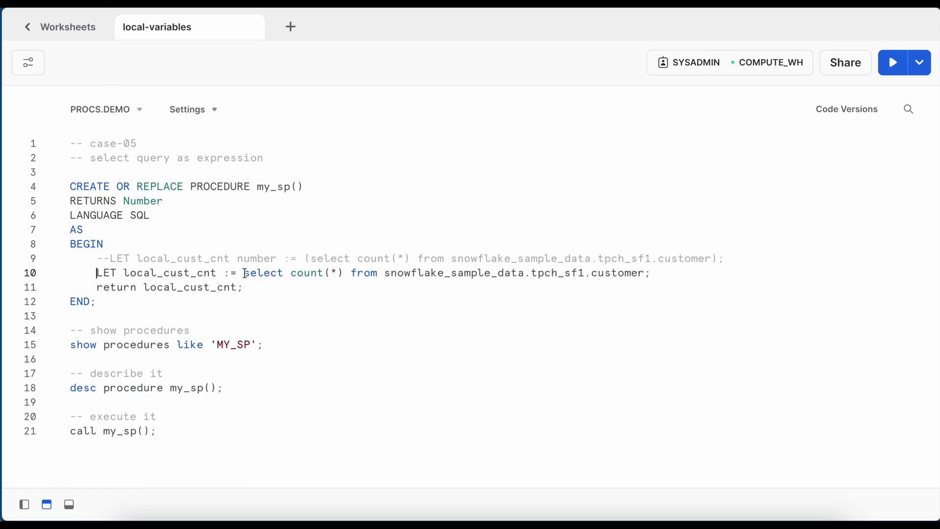
Step: Recreate my_sp with the unparenthesized select and read the 'unexpected select (line 10)' error
{"action": "left_click_drag", "start_coordinate": [243, 273], "coordinate": [645, 273]}
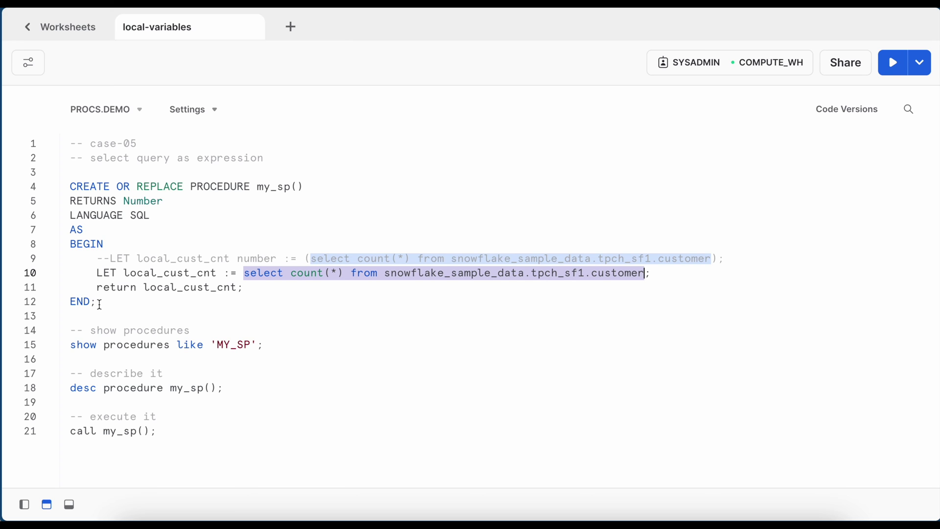
{"action": "left_click_drag", "start_coordinate": [97, 302], "coordinate": [70, 187]}
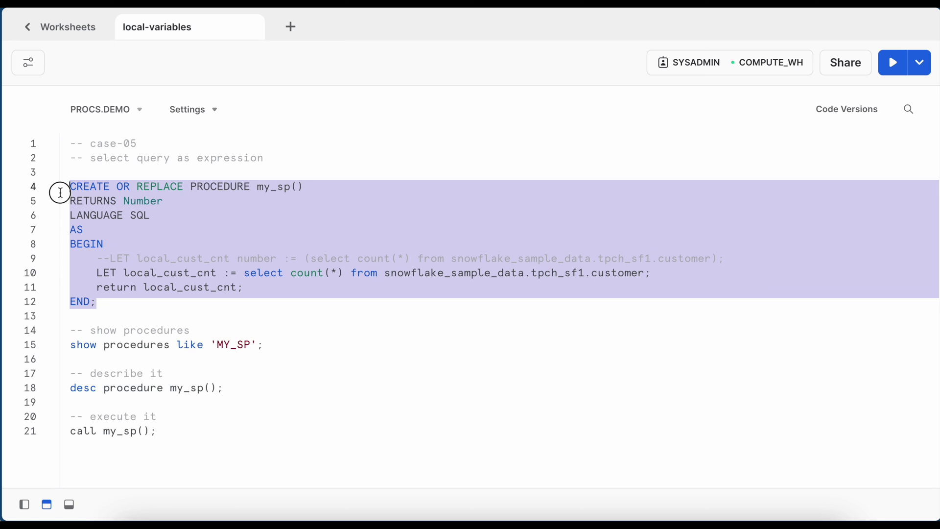
{"action": "left_click", "coordinate": [891, 65]}
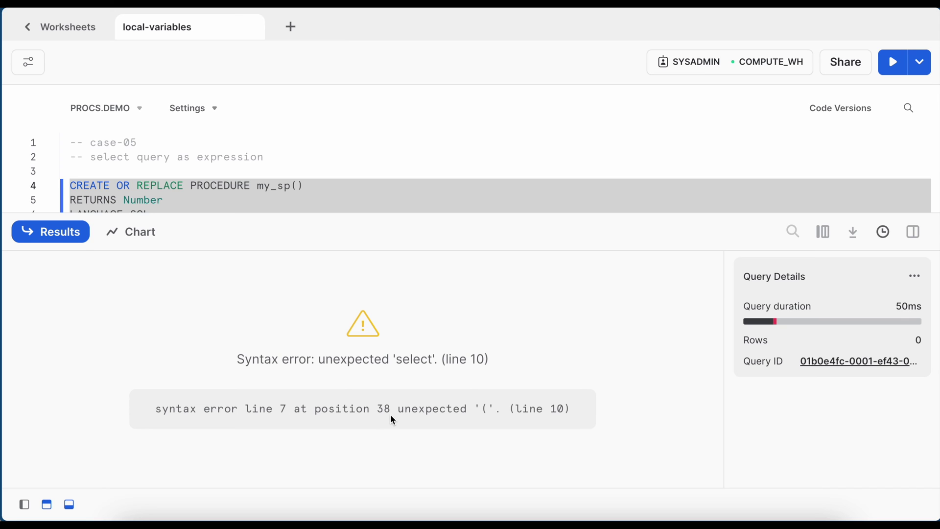
{"action": "double_click", "coordinate": [284, 410]}
{"action": "left_click_drag", "start_coordinate": [515, 409], "coordinate": [564, 410]}
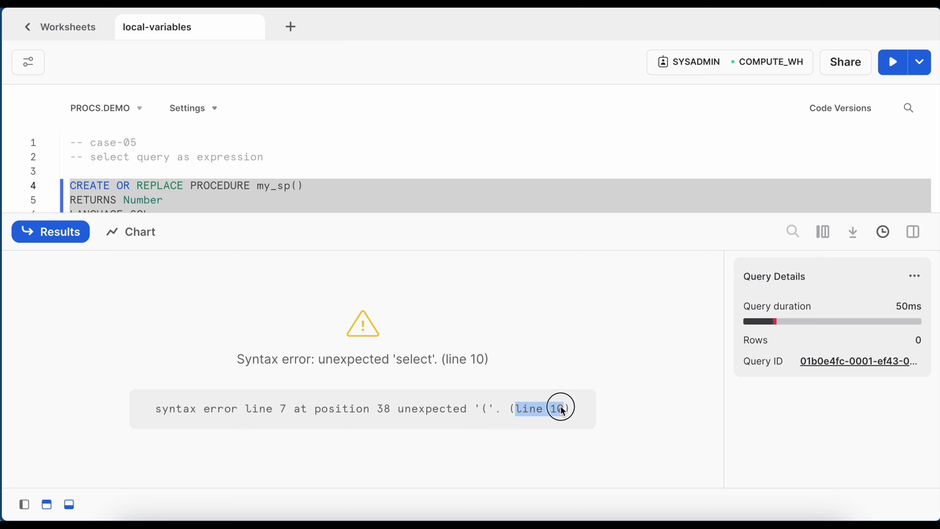
{"action": "left_click", "coordinate": [66, 232]}
Step: Rerun the creation with Ctrl+Enter and review the line 10 error position again
{"action": "left_click", "coordinate": [89, 268]}
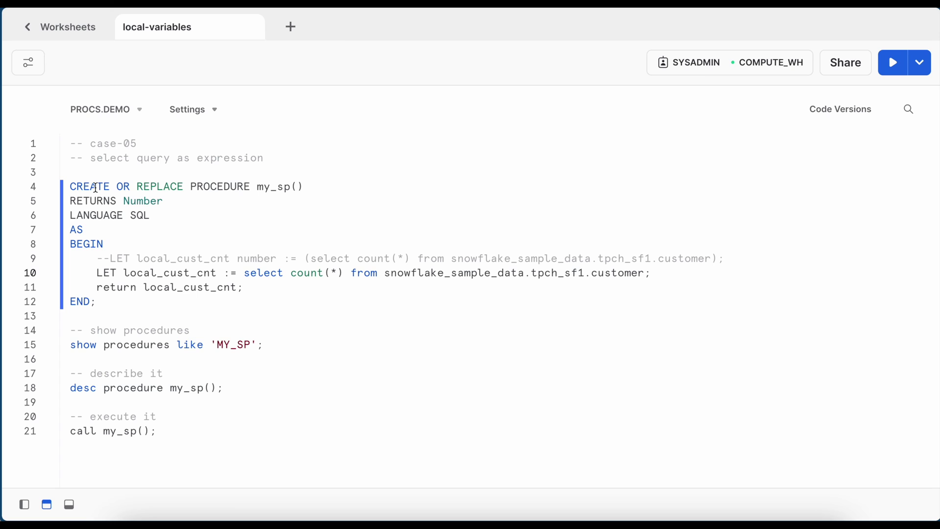
{"action": "left_click", "coordinate": [96, 214]}
{"action": "left_click", "coordinate": [124, 273]}
{"action": "key", "text": "ctrl+Return"}
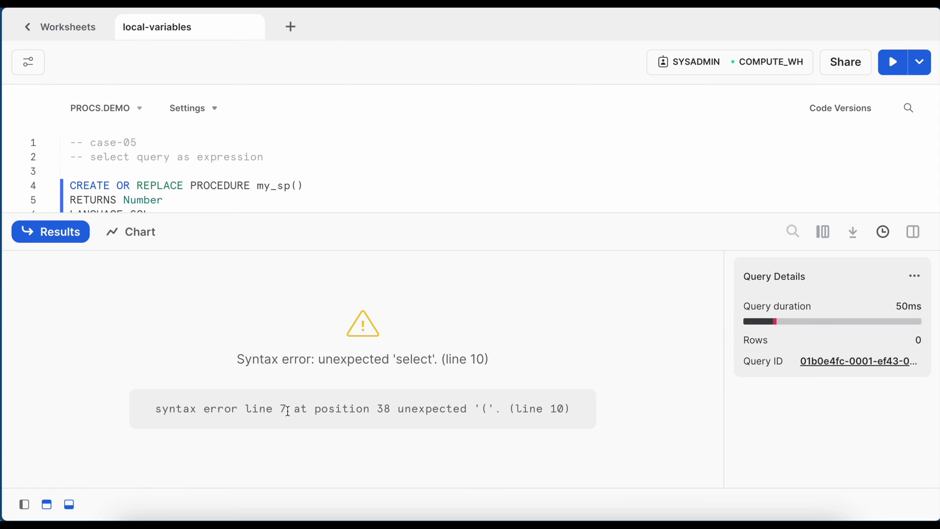
{"action": "left_click_drag", "start_coordinate": [280, 408], "coordinate": [573, 414]}
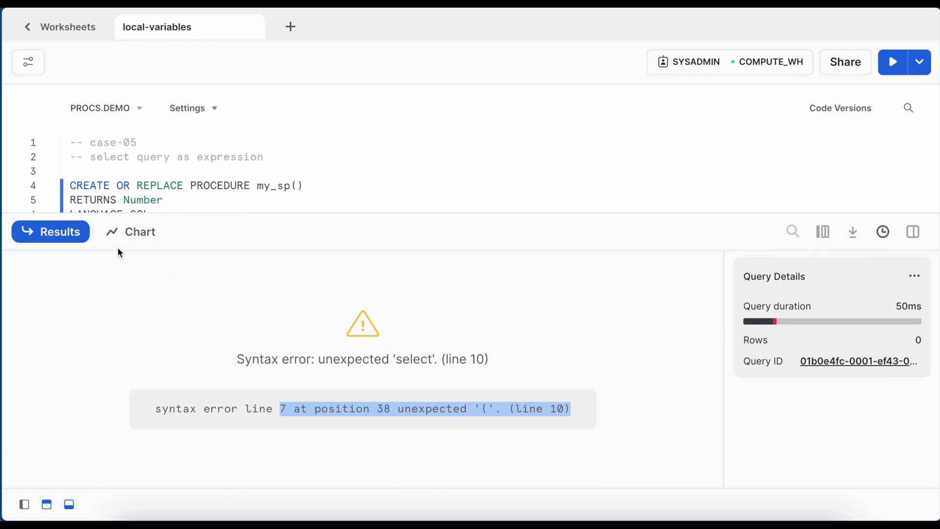
{"action": "left_click", "coordinate": [54, 240]}
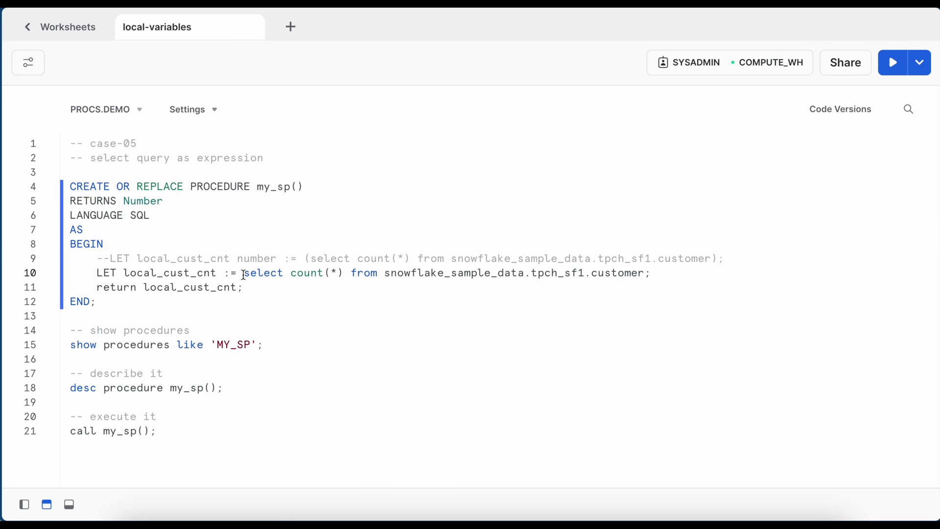
{"action": "left_click_drag", "start_coordinate": [244, 273], "coordinate": [644, 273]}
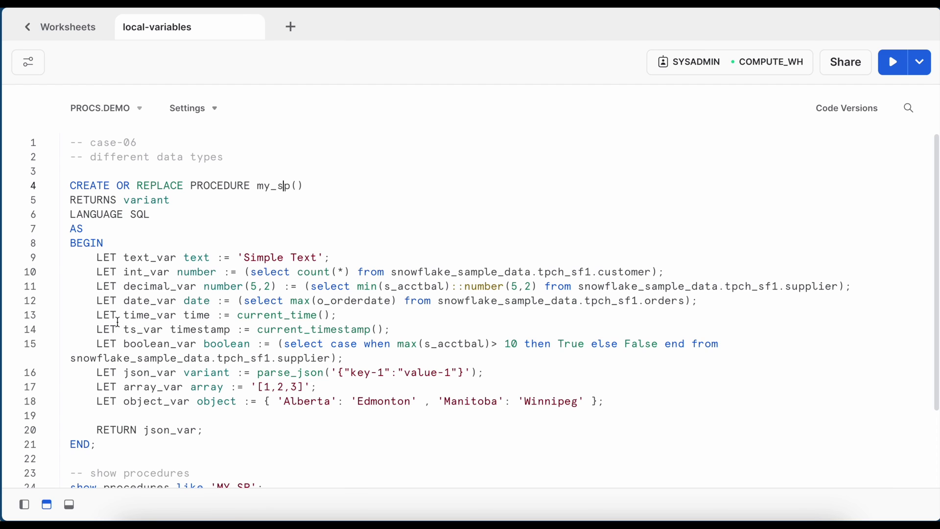
{"action": "double_click", "coordinate": [107, 259]}
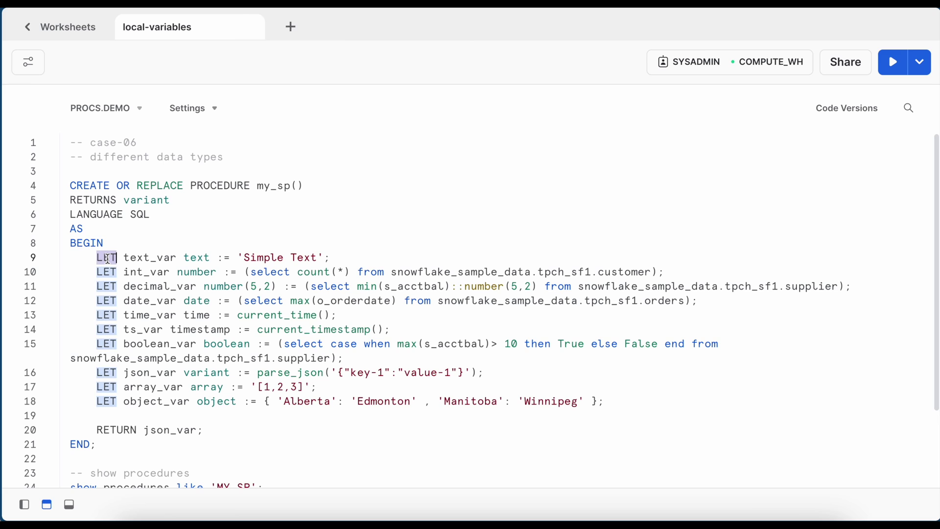
{"action": "left_click", "coordinate": [142, 257]}
{"action": "double_click", "coordinate": [142, 257]}
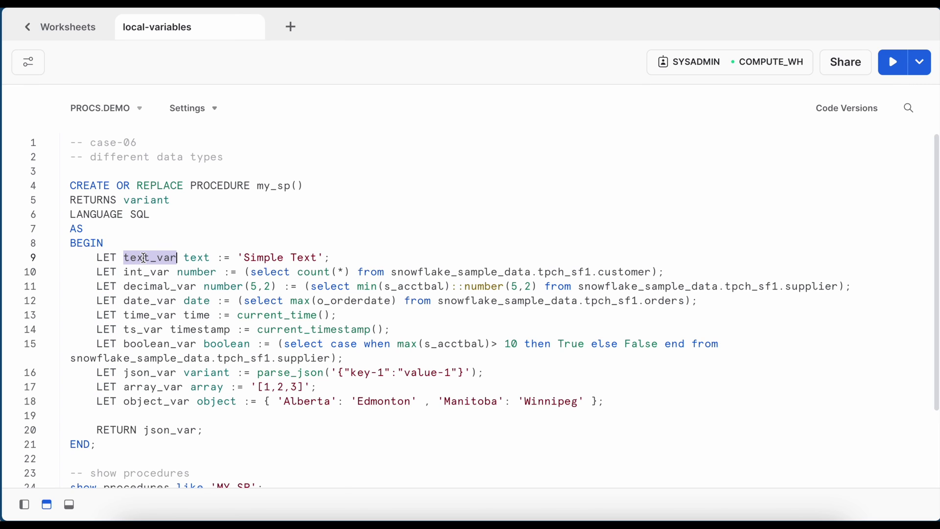
{"action": "double_click", "coordinate": [196, 258]}
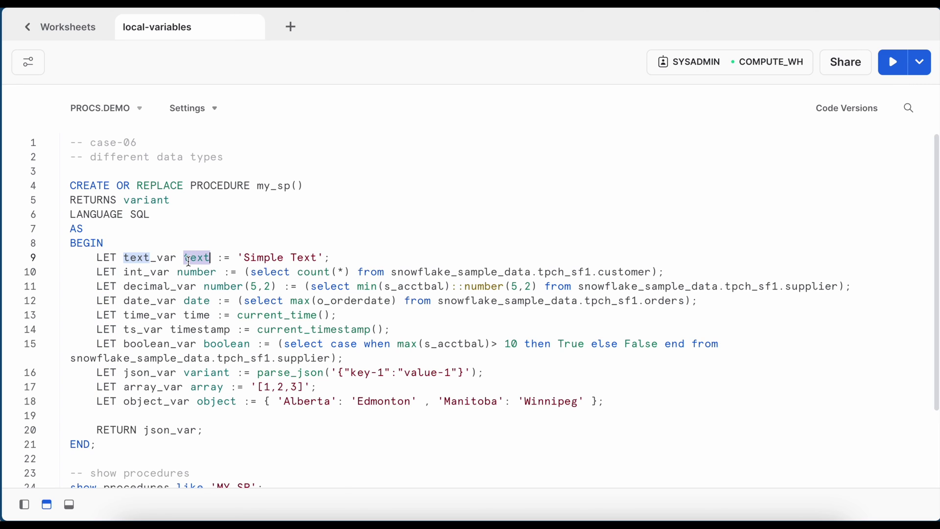
{"action": "double_click", "coordinate": [224, 259]}
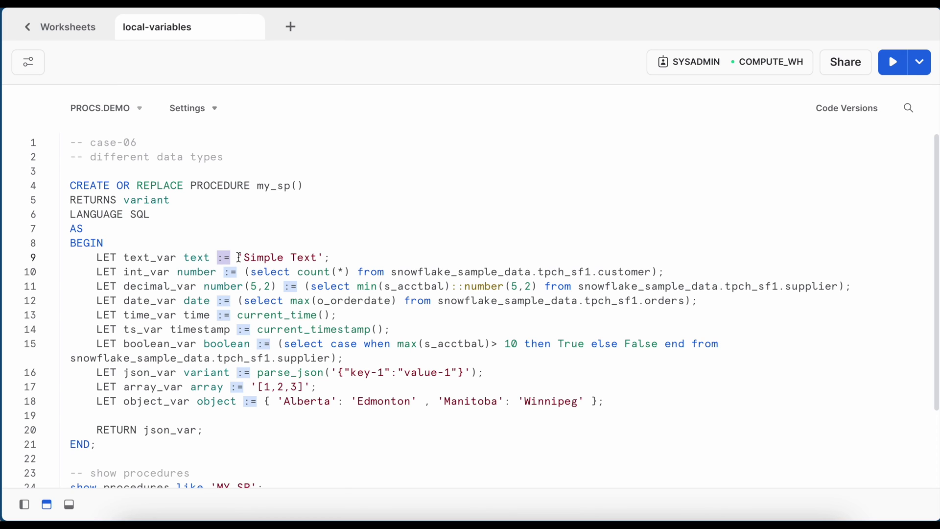
{"action": "left_click_drag", "start_coordinate": [238, 257], "coordinate": [331, 257]}
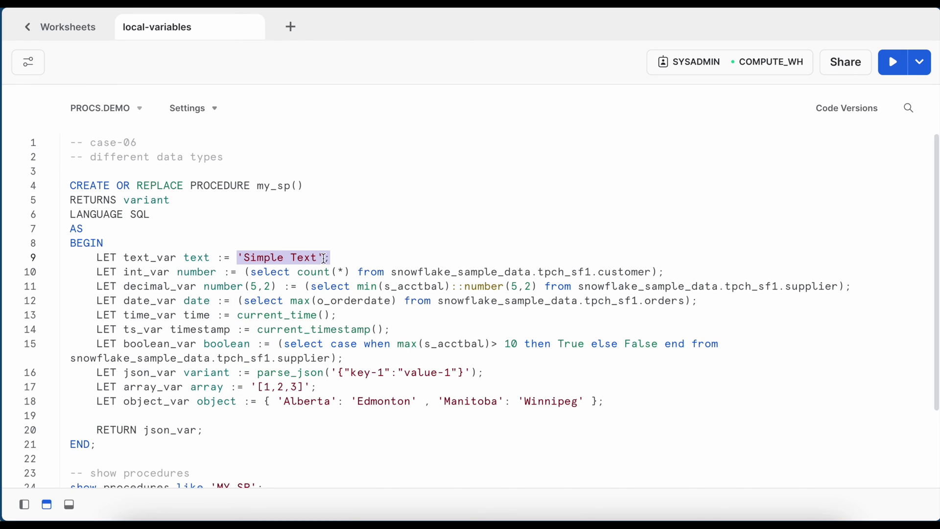
{"action": "double_click", "coordinate": [197, 257]}
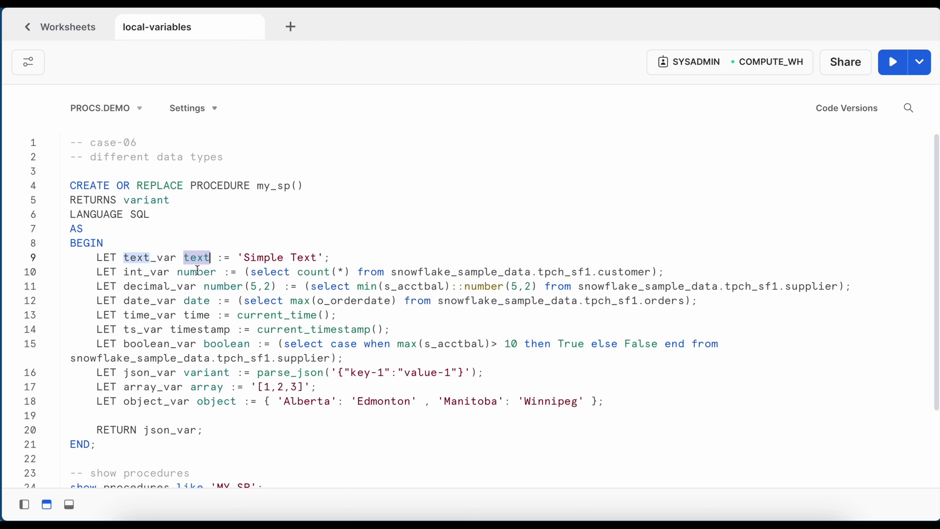
{"action": "left_click", "coordinate": [197, 302]}
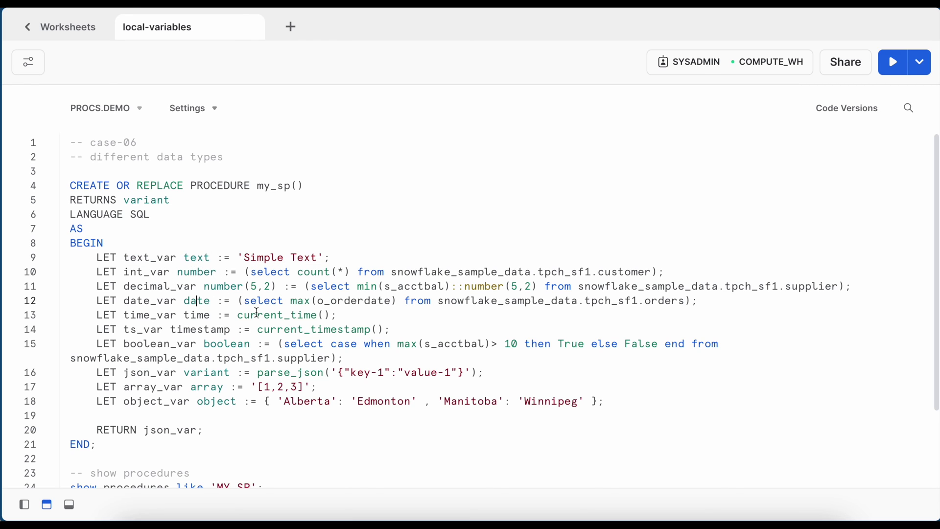
{"action": "left_click", "coordinate": [200, 329]}
{"action": "double_click", "coordinate": [200, 329]}
{"action": "double_click", "coordinate": [214, 343]}
{"action": "double_click", "coordinate": [212, 372]}
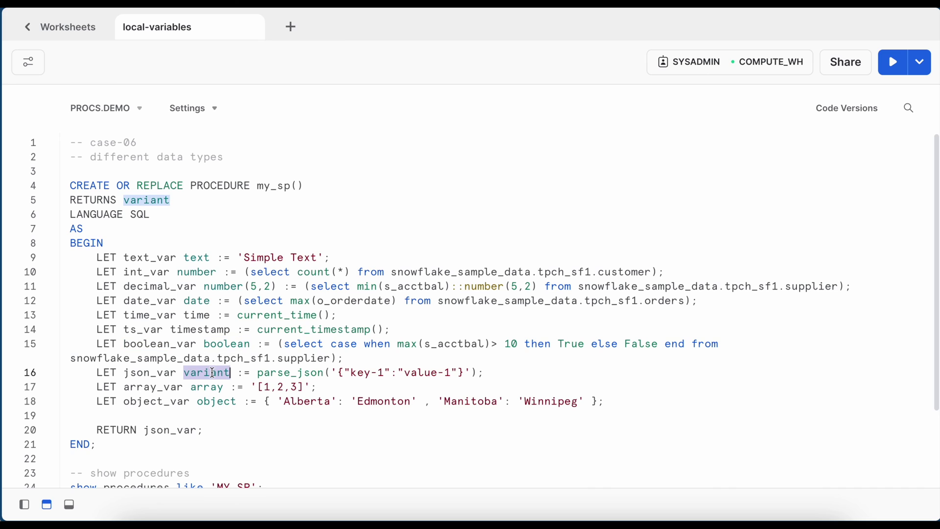
{"action": "double_click", "coordinate": [212, 388]}
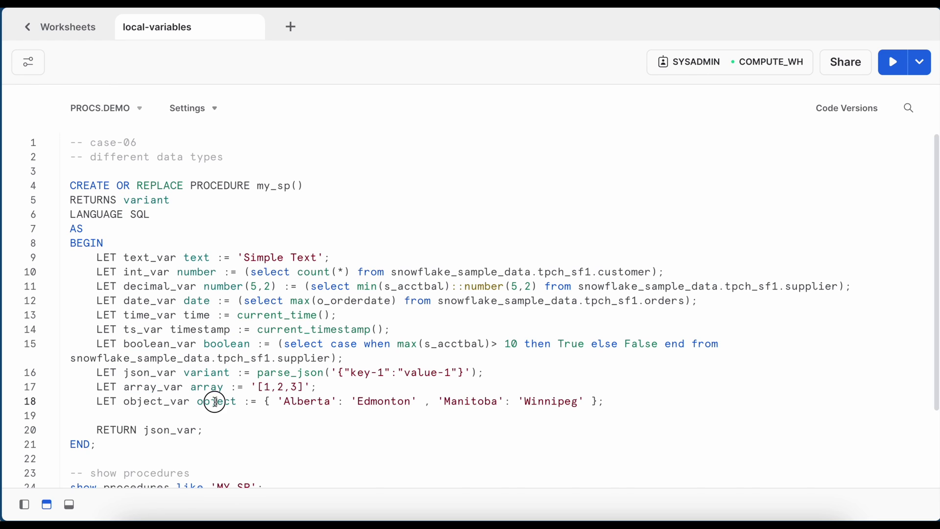
{"action": "double_click", "coordinate": [215, 402]}
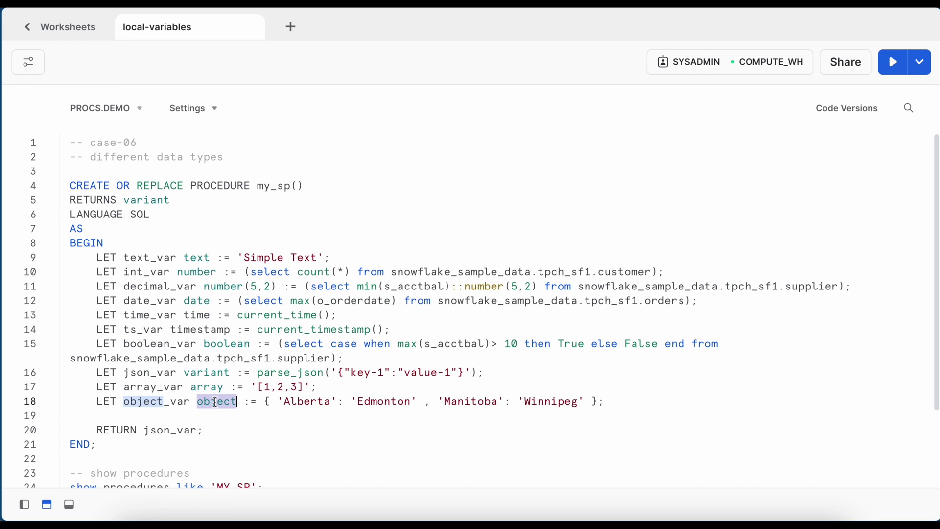
{"action": "double_click", "coordinate": [172, 430]}
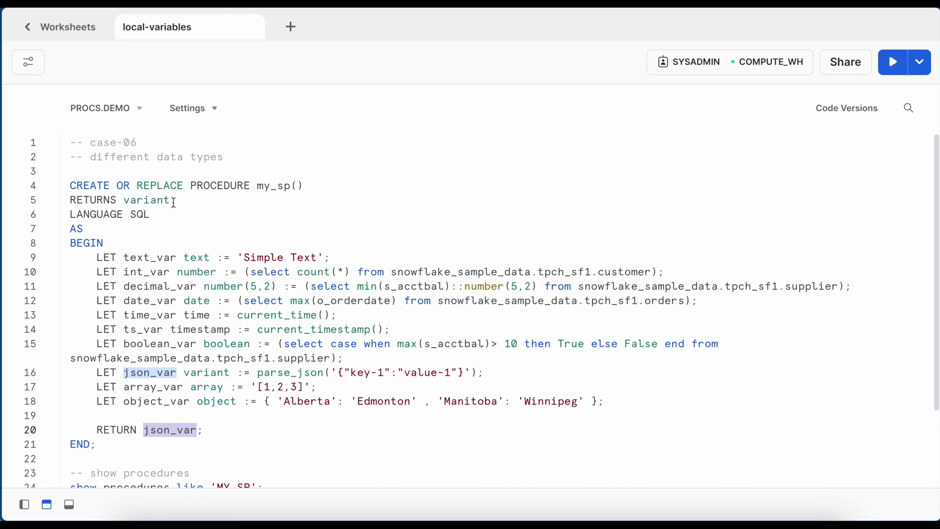
{"action": "mouse_move", "coordinate": [170, 201]}
{"action": "left_mouse_down"}
{"action": "mouse_move", "coordinate": [53, 205]}
{"action": "mouse_move", "coordinate": [91, 445]}
{"action": "left_mouse_up"}
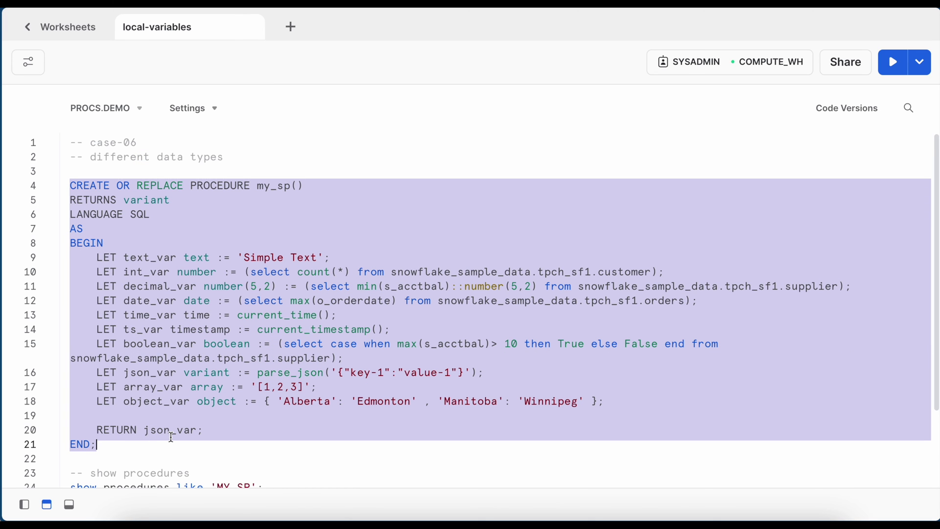
Step: Recreate and call my_sp to get {"key-1": "value-1"}, then highlight the LET declarations and := assignments
{"action": "left_click", "coordinate": [894, 62]}
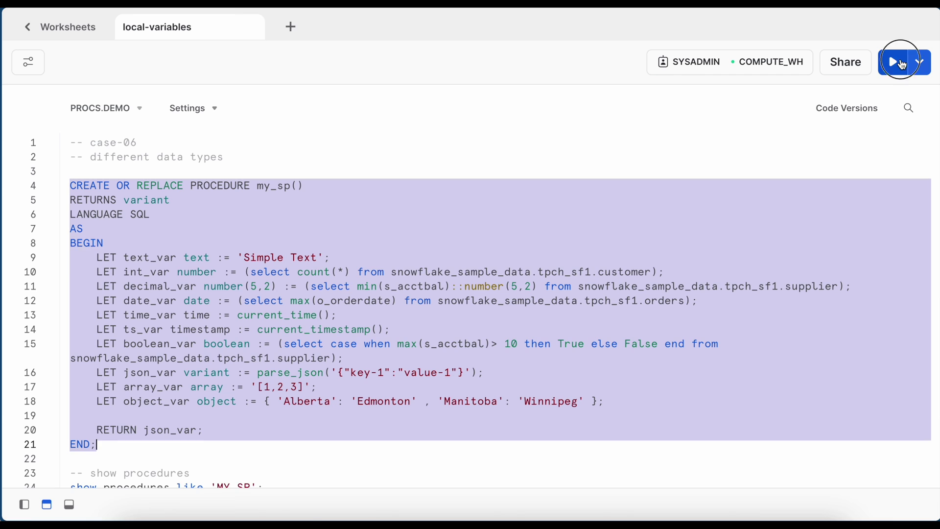
{"action": "left_click", "coordinate": [70, 239]}
{"action": "scroll", "coordinate": [470, 308], "scroll_direction": "down", "scroll_amount": 3}
{"action": "left_click_drag", "start_coordinate": [157, 477], "coordinate": [70, 477]}
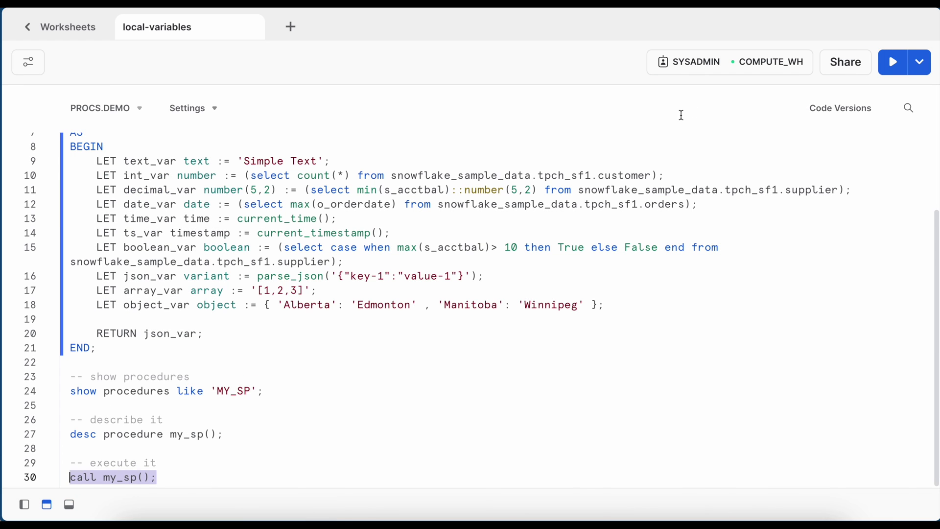
{"action": "left_click", "coordinate": [896, 63]}
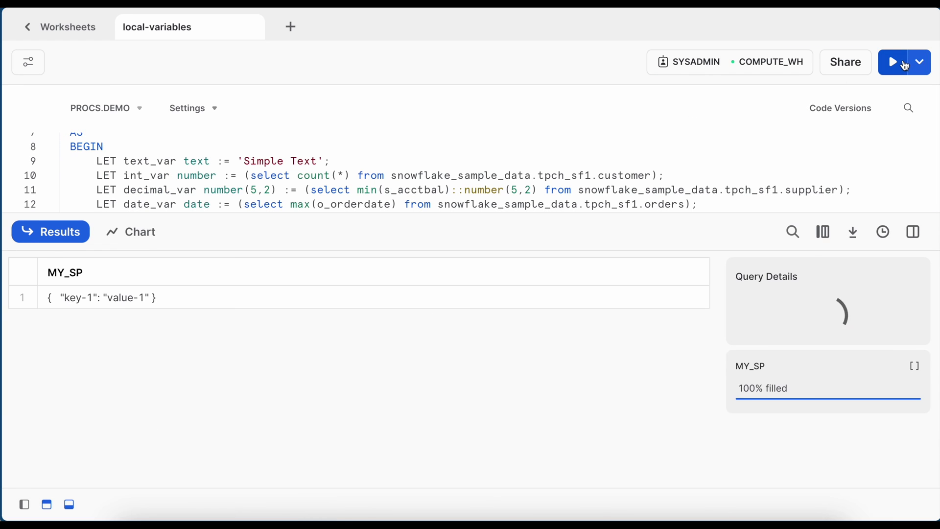
{"action": "left_click", "coordinate": [90, 307]}
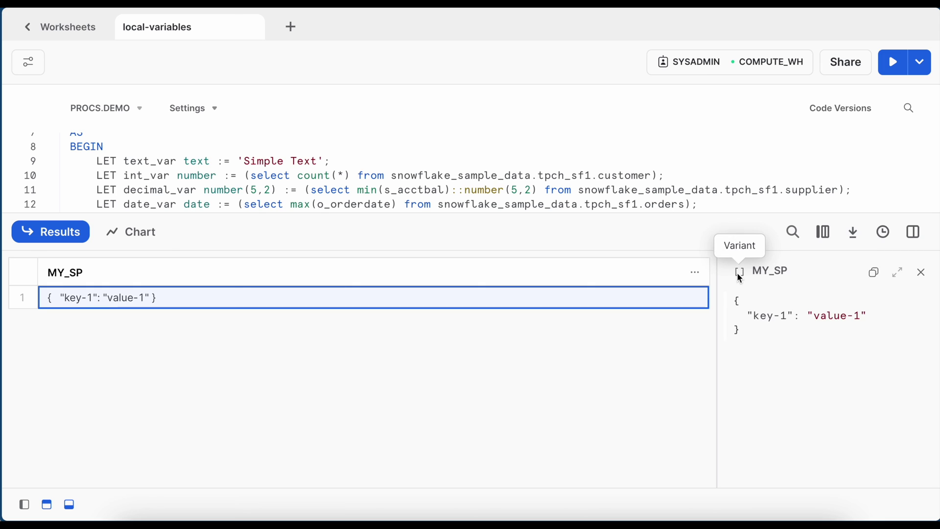
{"action": "left_click", "coordinate": [29, 230]}
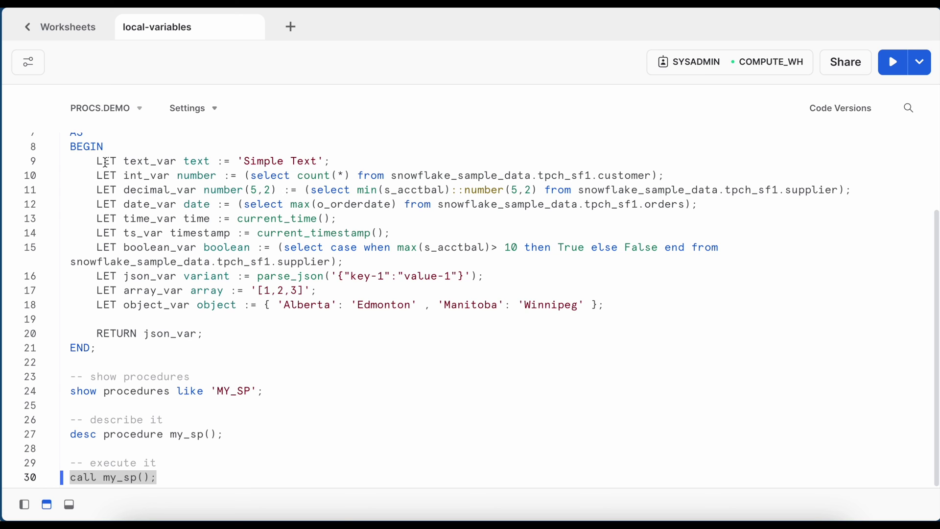
{"action": "double_click", "coordinate": [106, 162]}
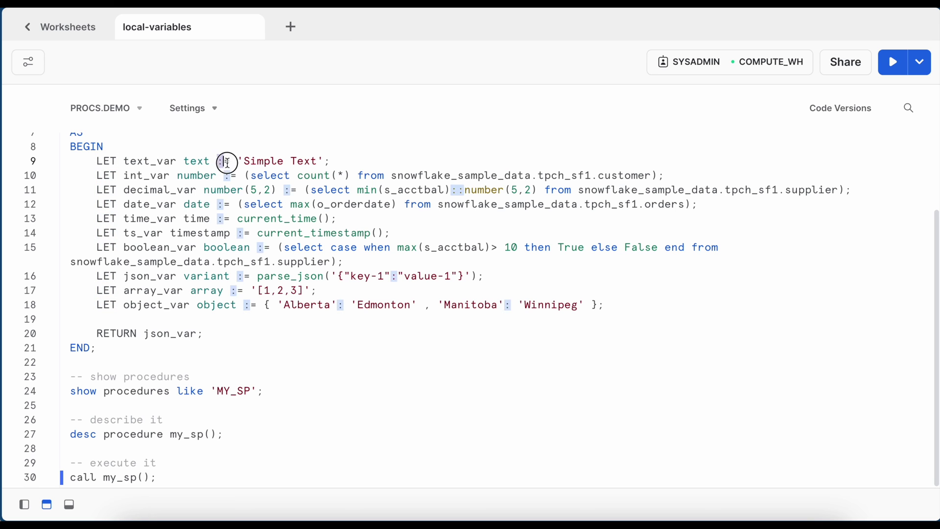
{"action": "left_click_drag", "start_coordinate": [218, 162], "coordinate": [233, 162]}
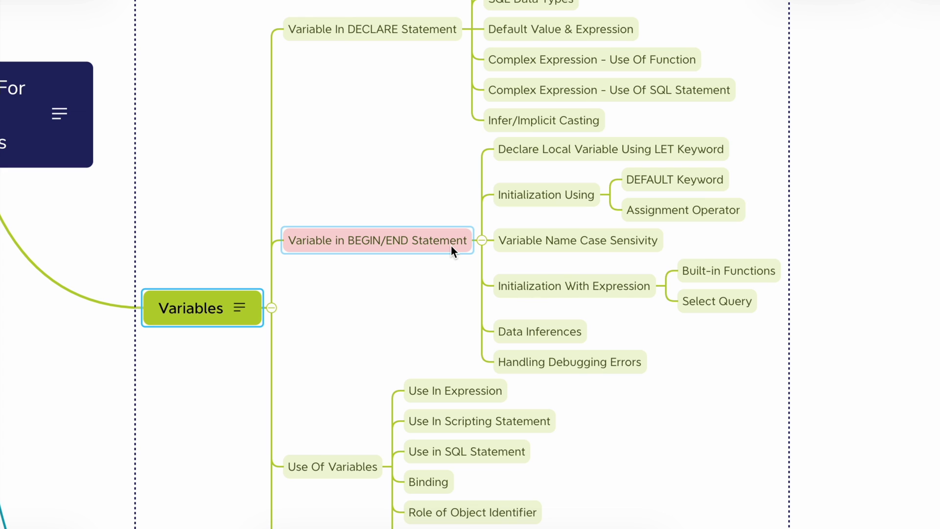
{"action": "left_click", "coordinate": [451, 246]}
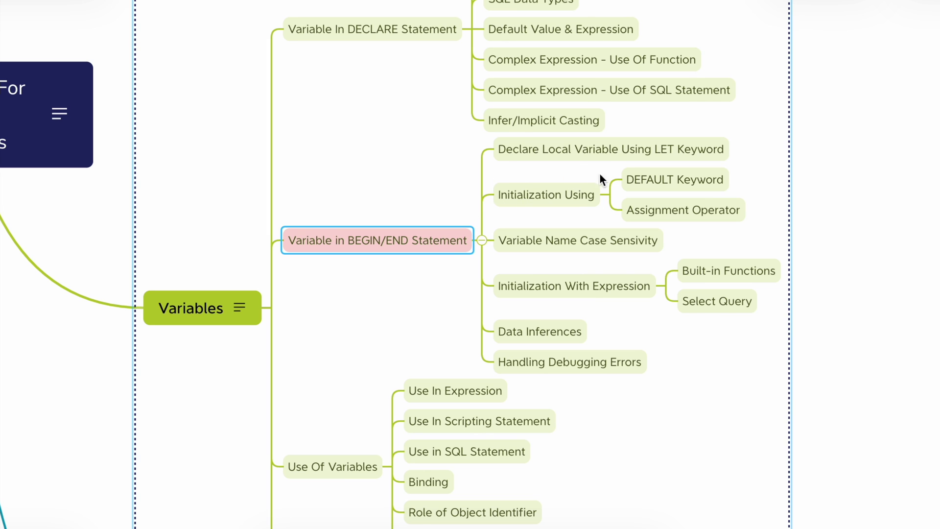
{"action": "left_click", "coordinate": [727, 151]}
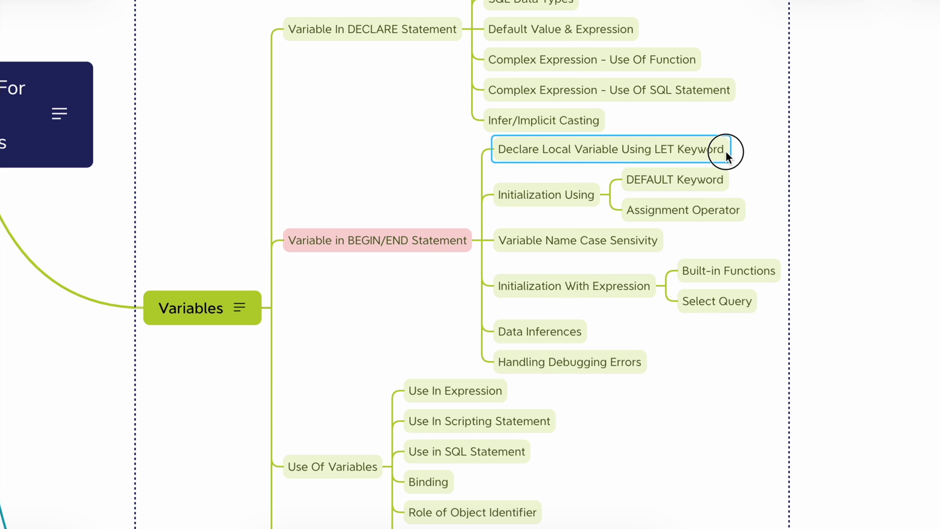
{"action": "left_click", "coordinate": [595, 204]}
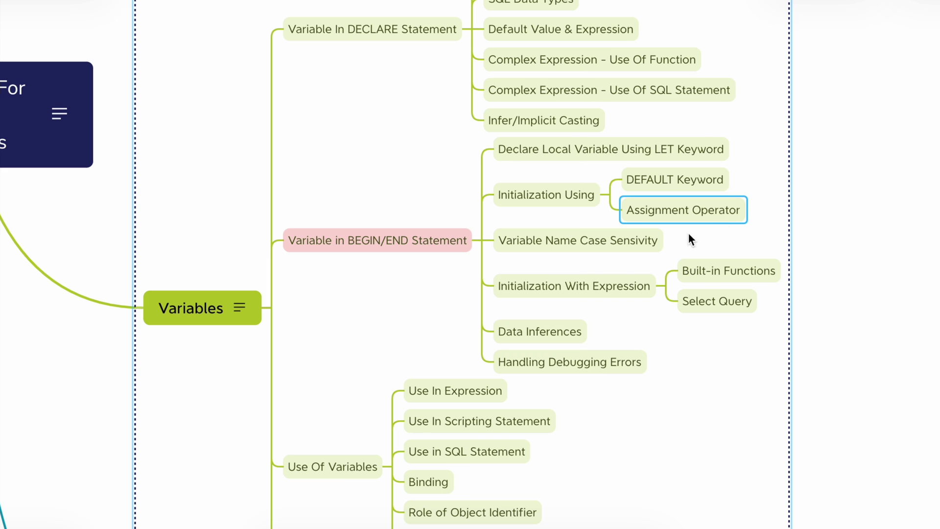
{"action": "left_click", "coordinate": [658, 245]}
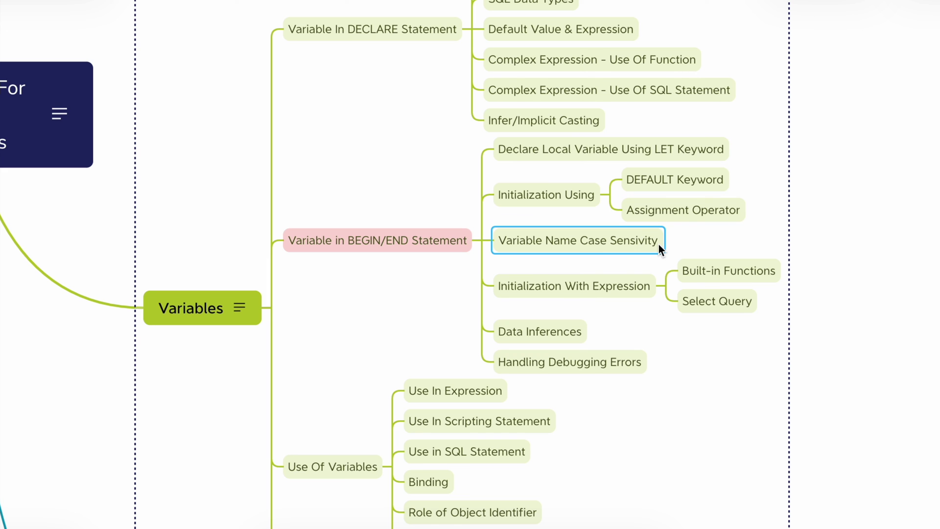
{"action": "left_click", "coordinate": [649, 293]}
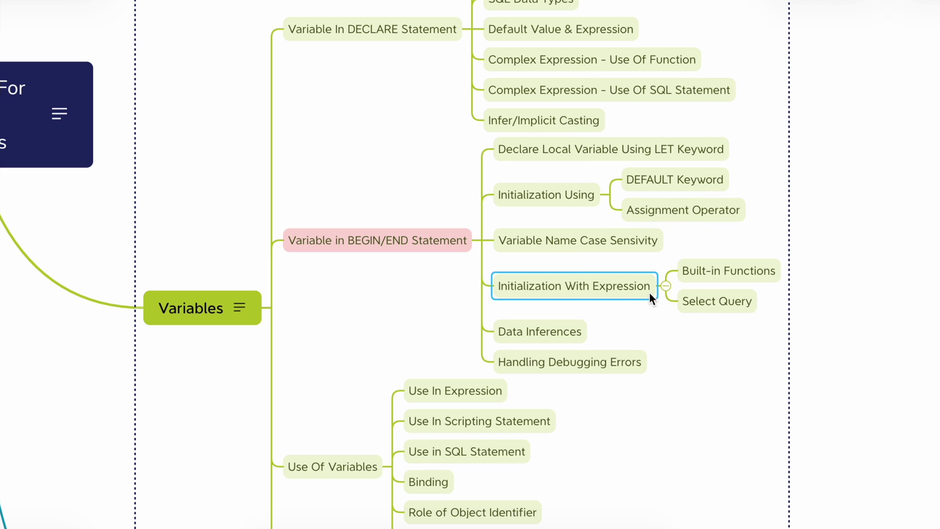
{"action": "left_click", "coordinate": [768, 277]}
{"action": "left_click", "coordinate": [754, 302]}
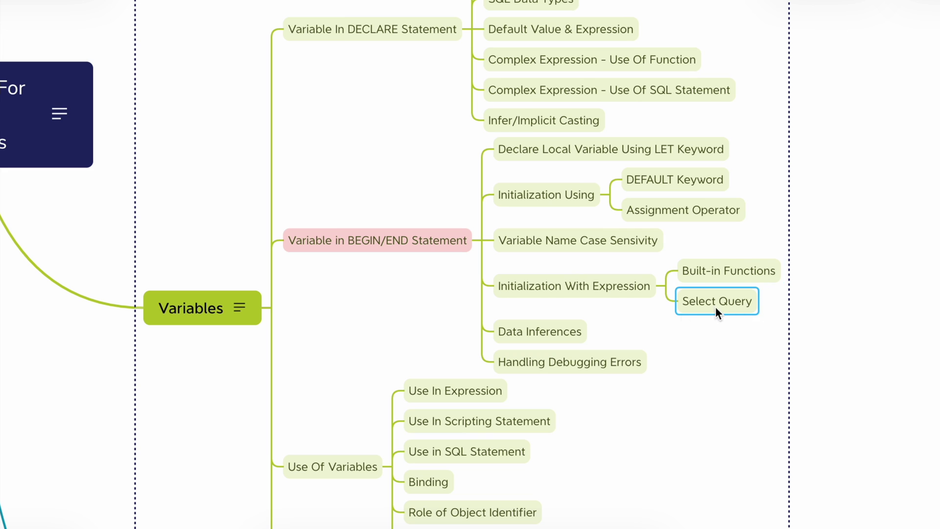
{"action": "left_click", "coordinate": [582, 334]}
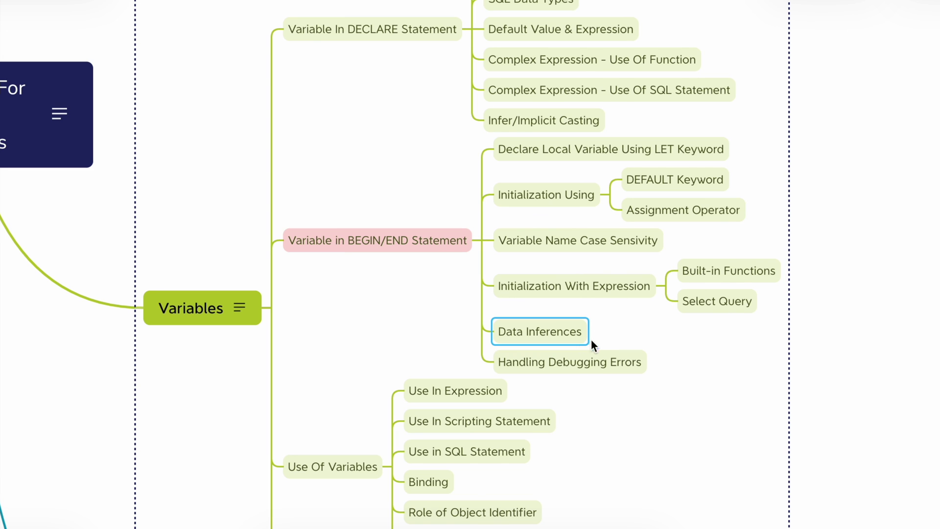
{"action": "left_click", "coordinate": [643, 369]}
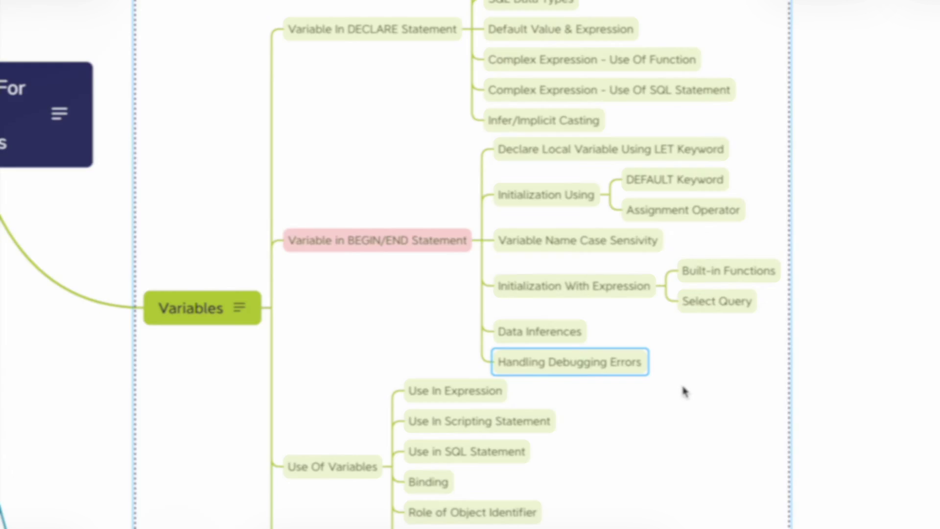
{"action": "scroll", "coordinate": [683, 384], "scroll_direction": "down", "scroll_amount": 5}
{"action": "scroll", "coordinate": [672, 390], "scroll_direction": "down", "scroll_amount": 1}
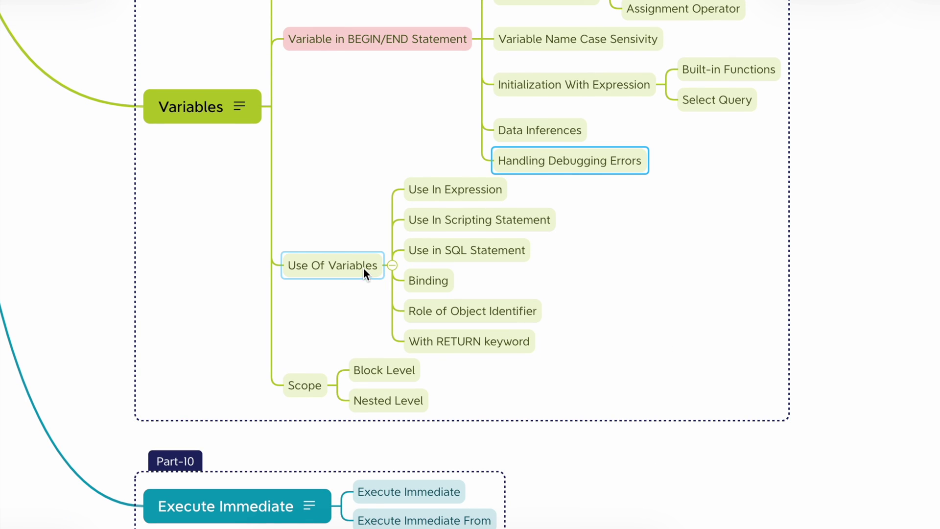
{"action": "left_click", "coordinate": [362, 274]}
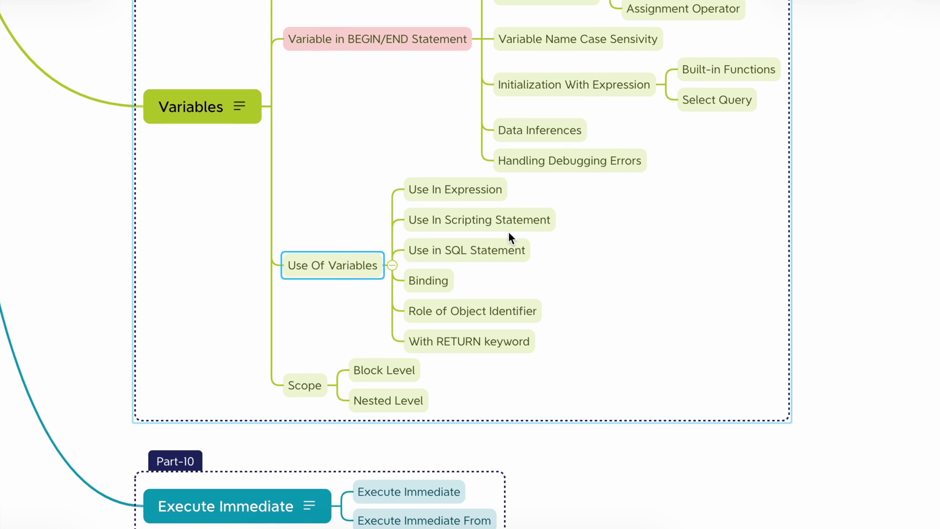
{"action": "left_click", "coordinate": [504, 195]}
{"action": "left_click", "coordinate": [553, 216]}
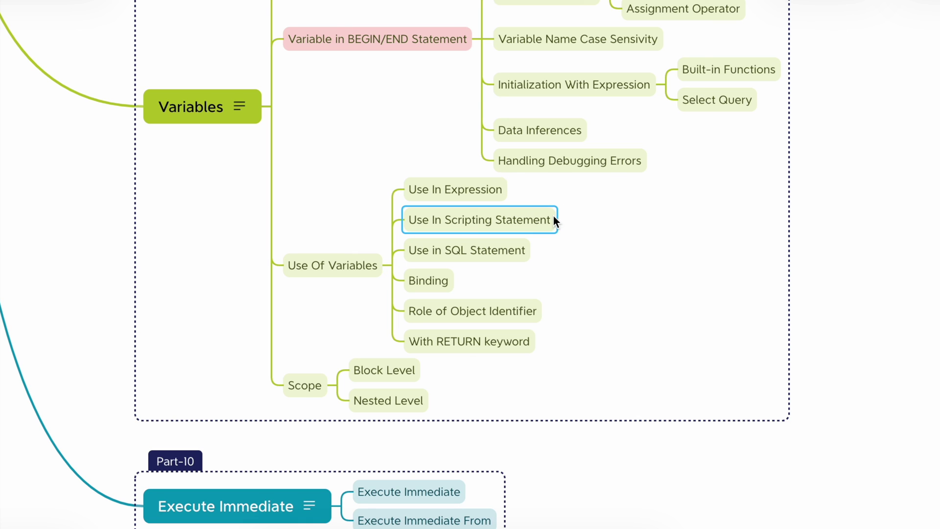
{"action": "left_click", "coordinate": [526, 253]}
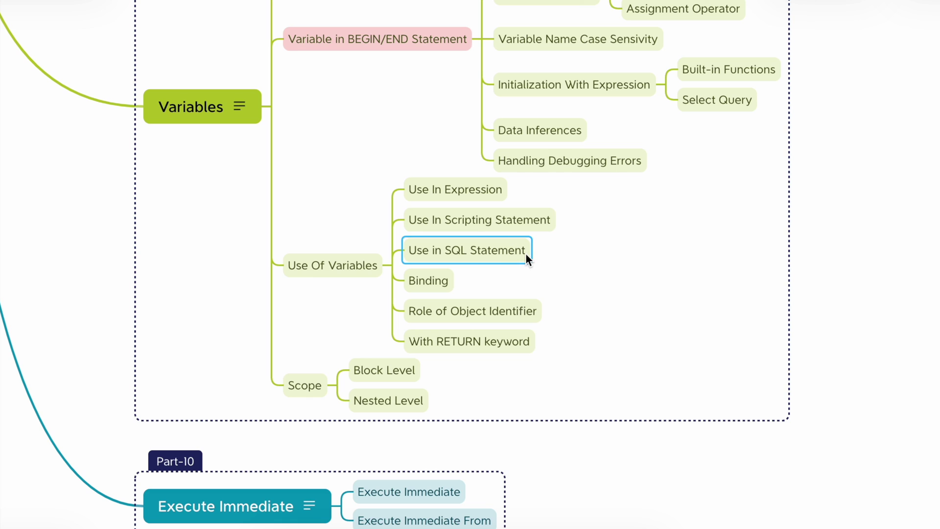
{"action": "left_click", "coordinate": [449, 287]}
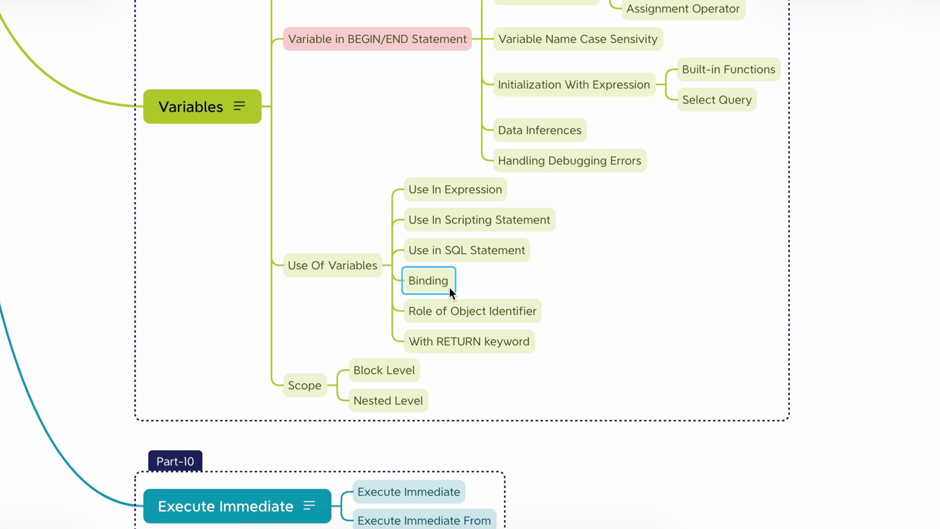
{"action": "left_click", "coordinate": [537, 319]}
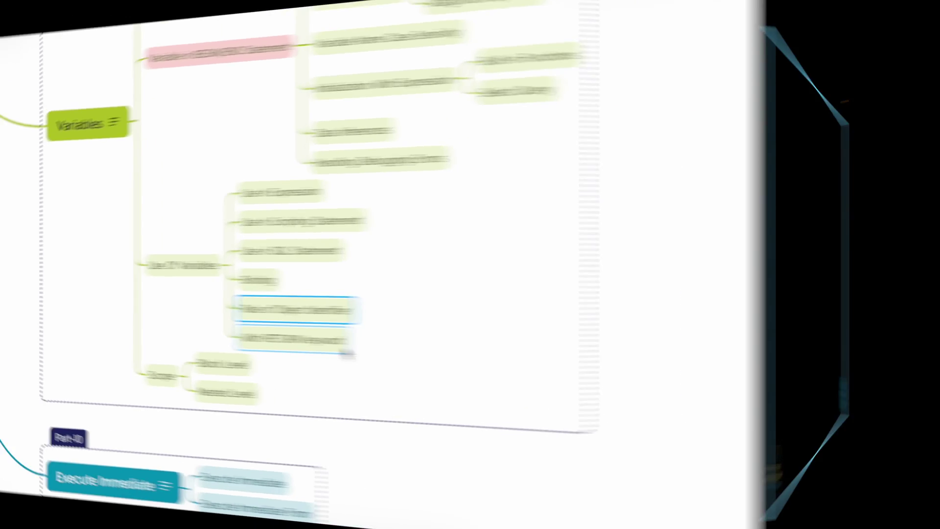